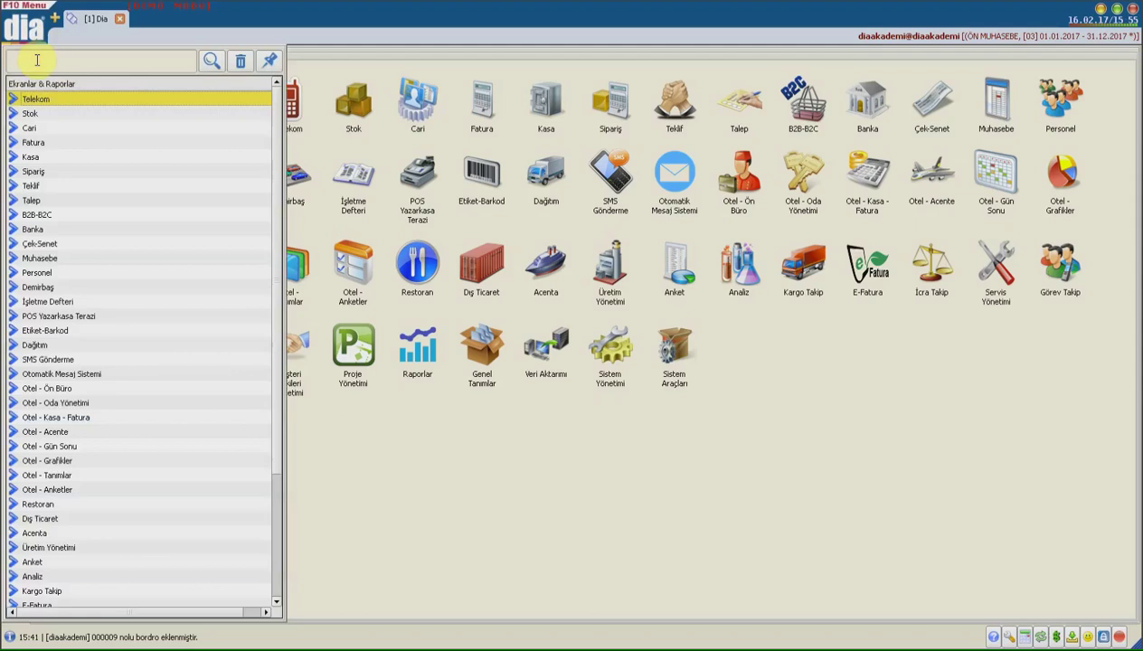
# Open Sistem Parametreleri, search for "RİSK" and check the Cari Risk Bakiye Kontrolü Yap parameter's value
pyautogui.click(37, 59)
pyautogui.write('SİSTEM')
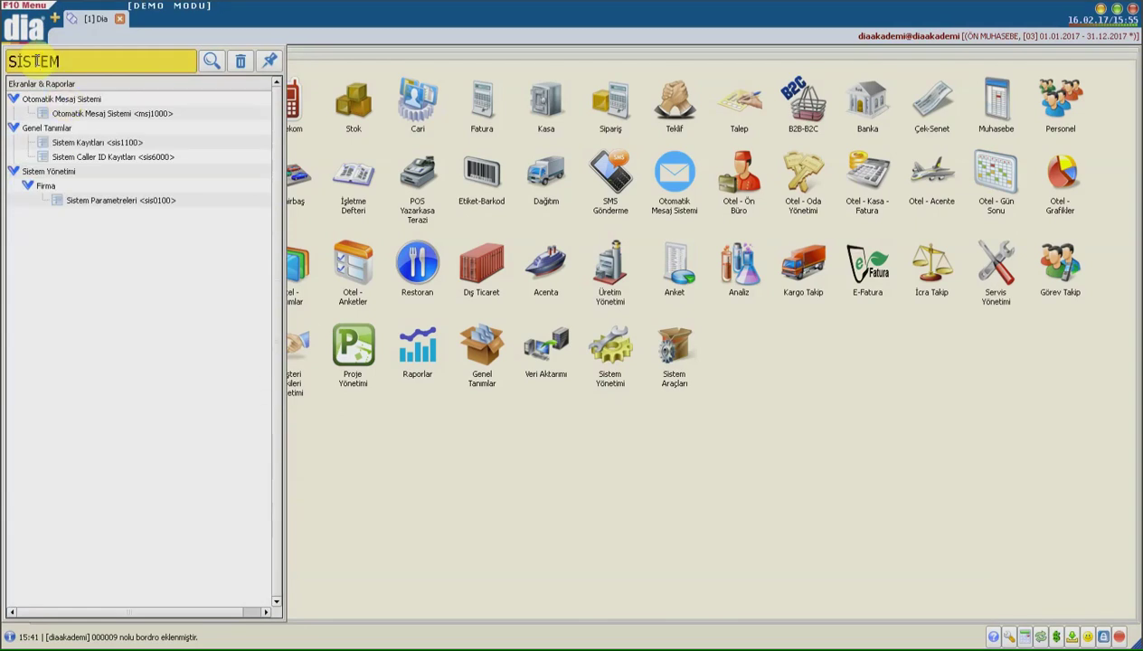
pyautogui.doubleClick(96, 203)
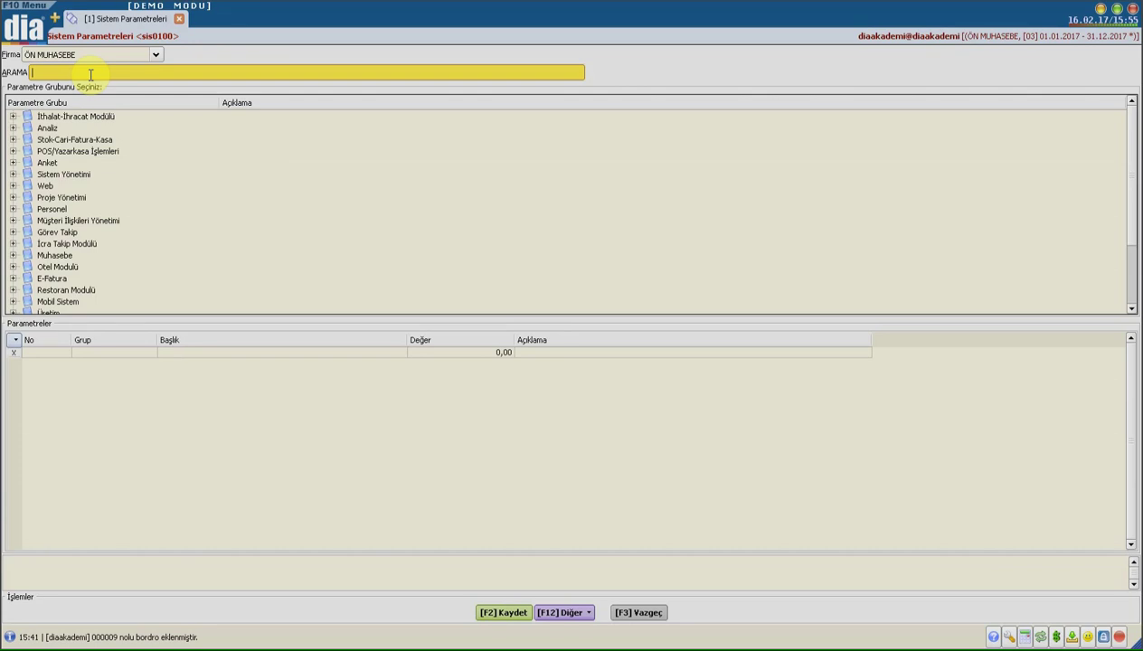
pyautogui.write('RİSK')
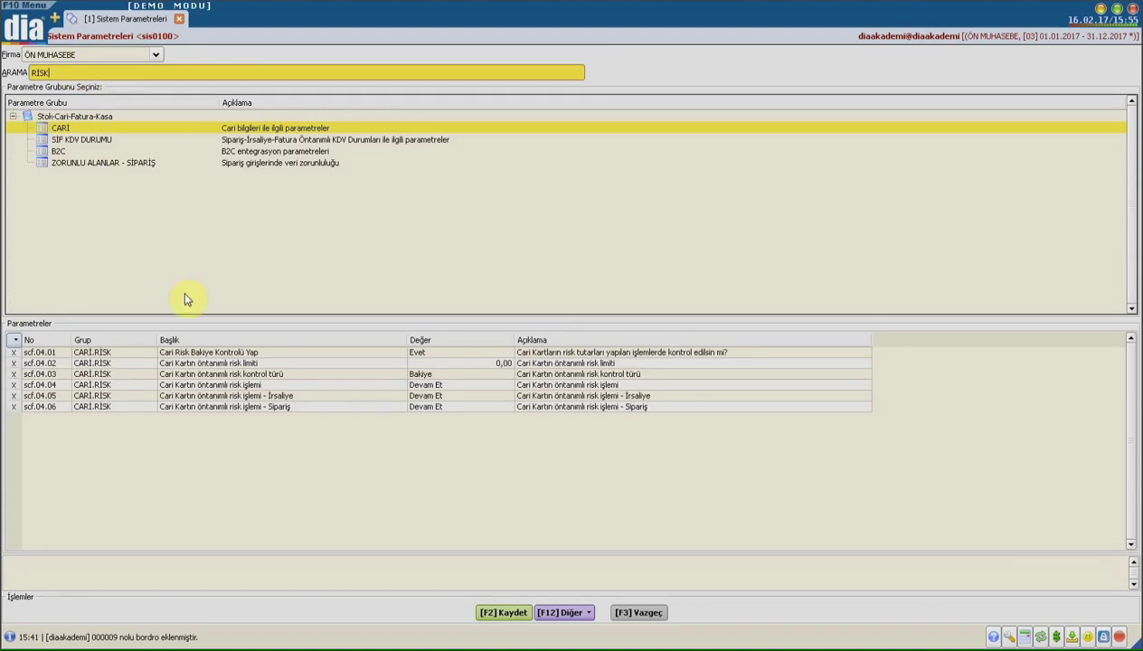
pyautogui.click(439, 357)
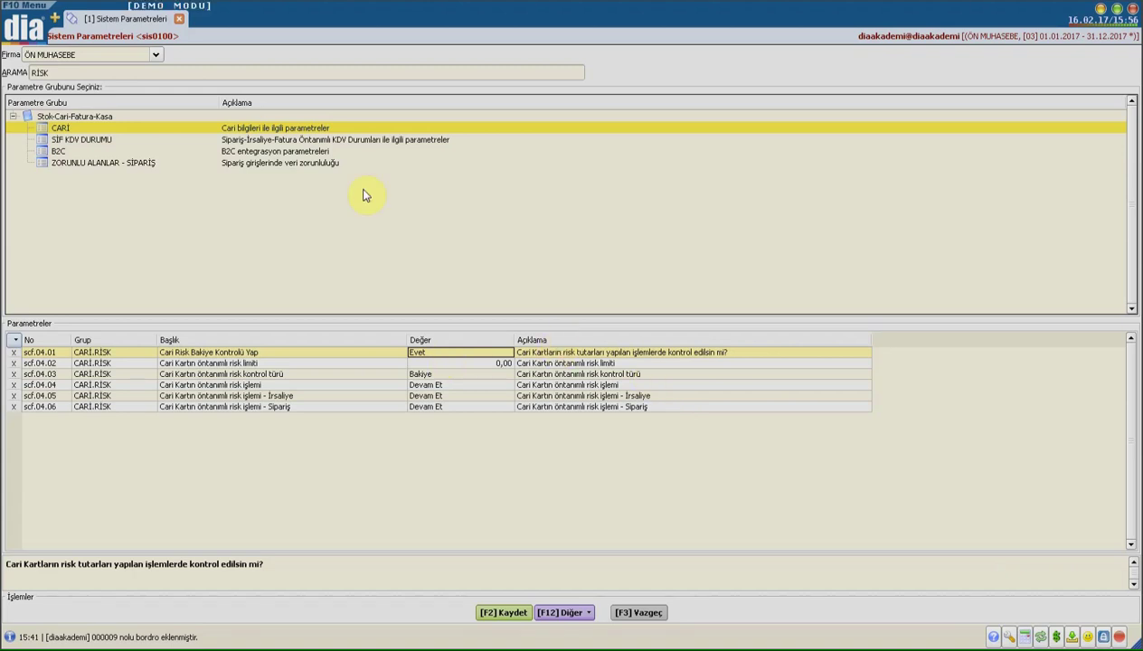
# Open the X FİRMA card from Cari Kart Listesi and show its Risk Bilgileri section
pyautogui.click(55, 17)
pyautogui.click(417, 101)
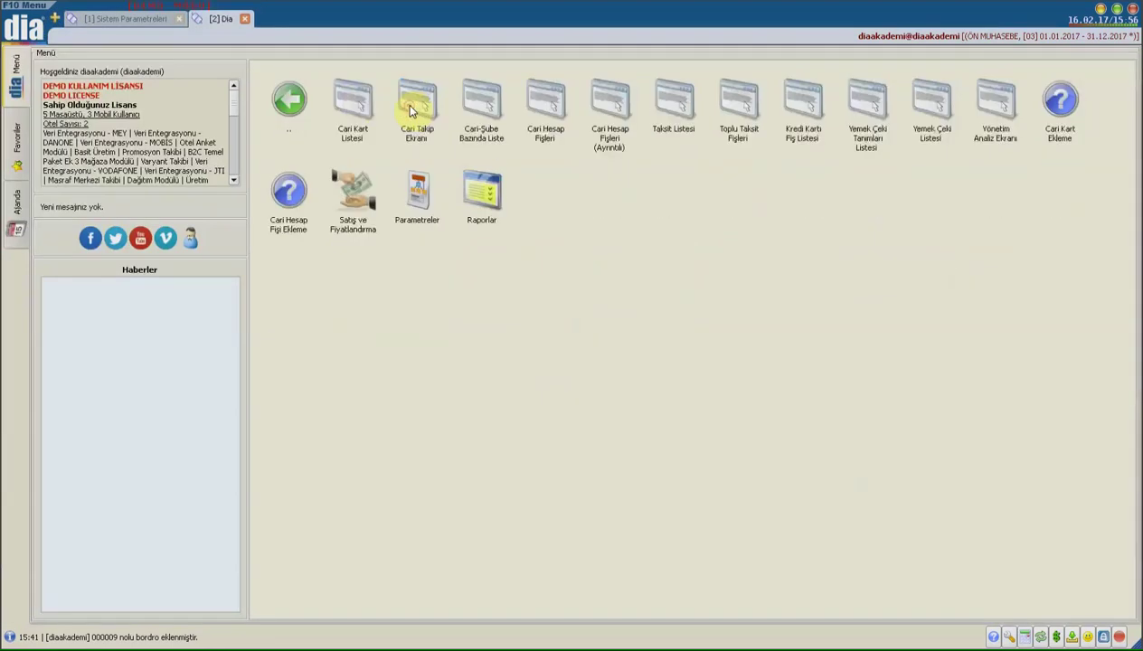
pyautogui.click(359, 104)
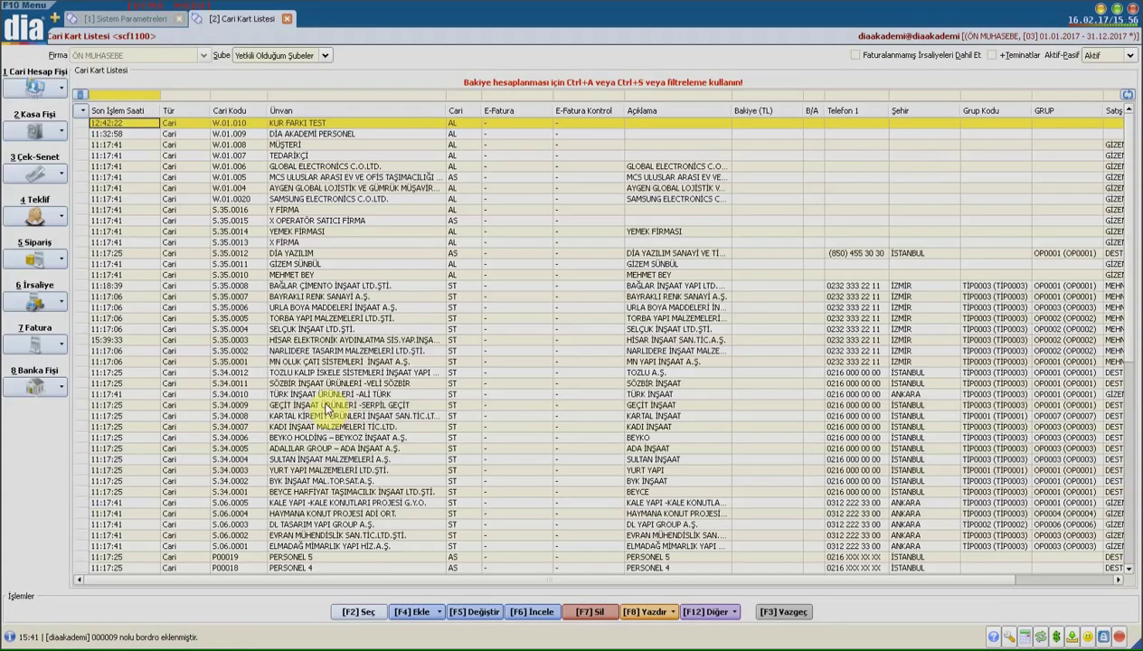
pyautogui.click(409, 614)
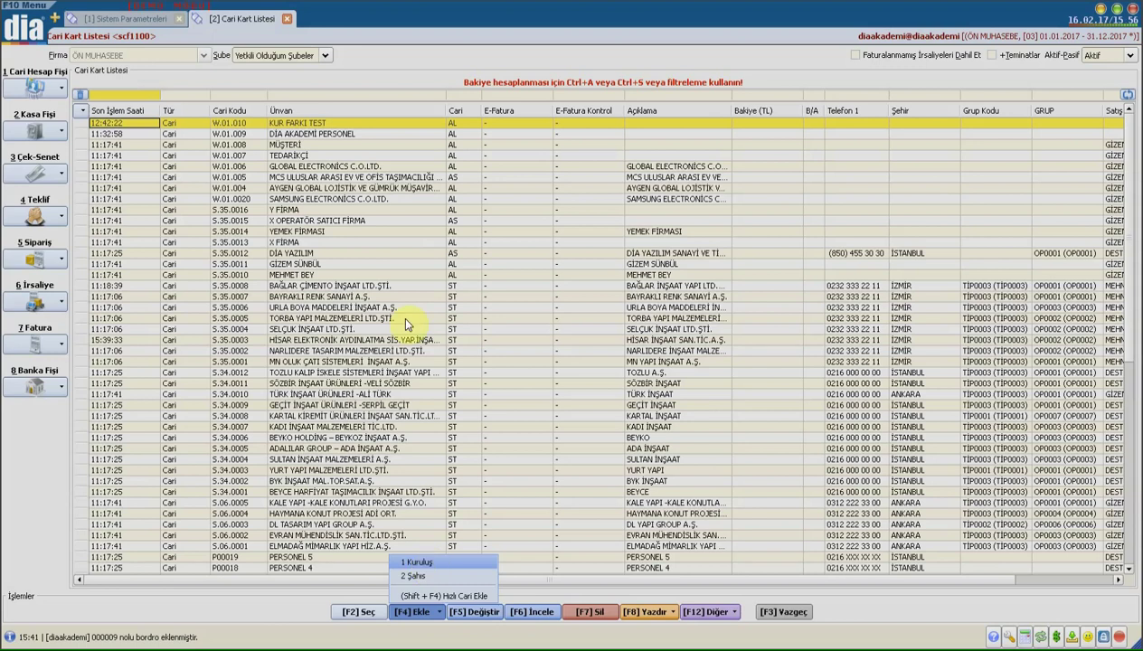
pyautogui.click(332, 246)
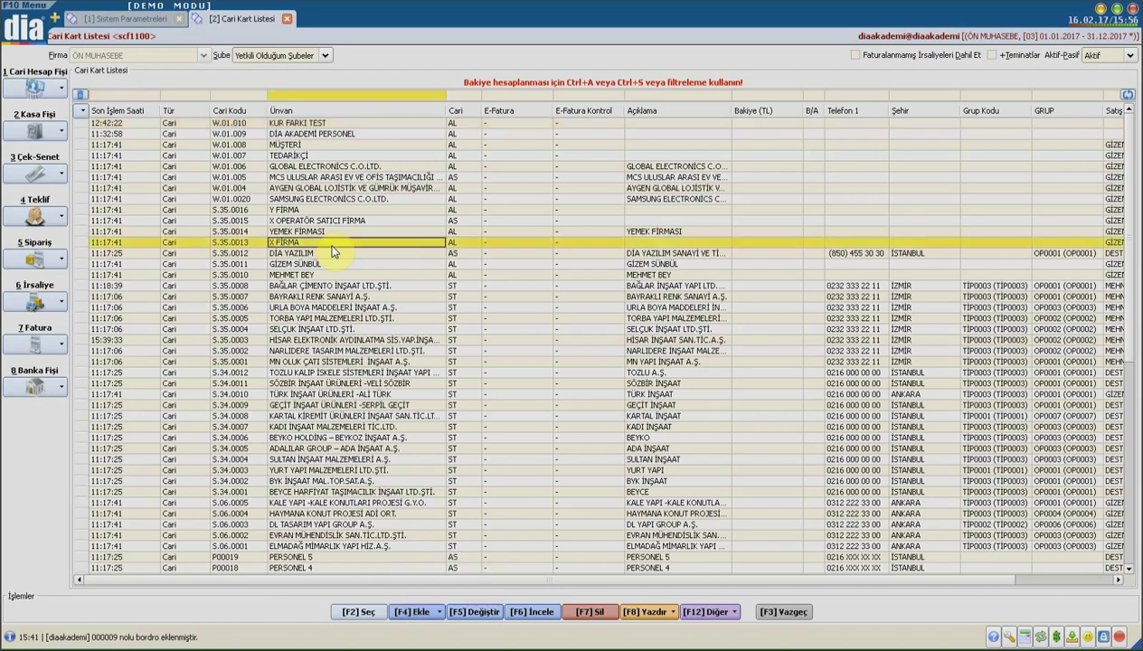
pyautogui.doubleClick(698, 246)
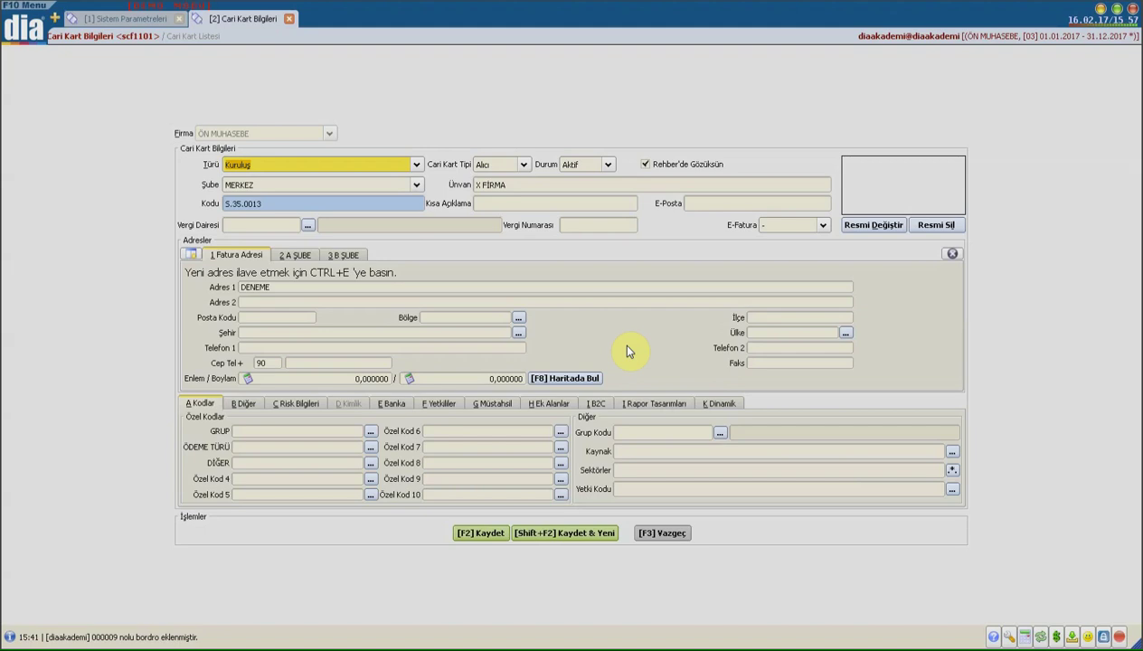
pyautogui.click(299, 404)
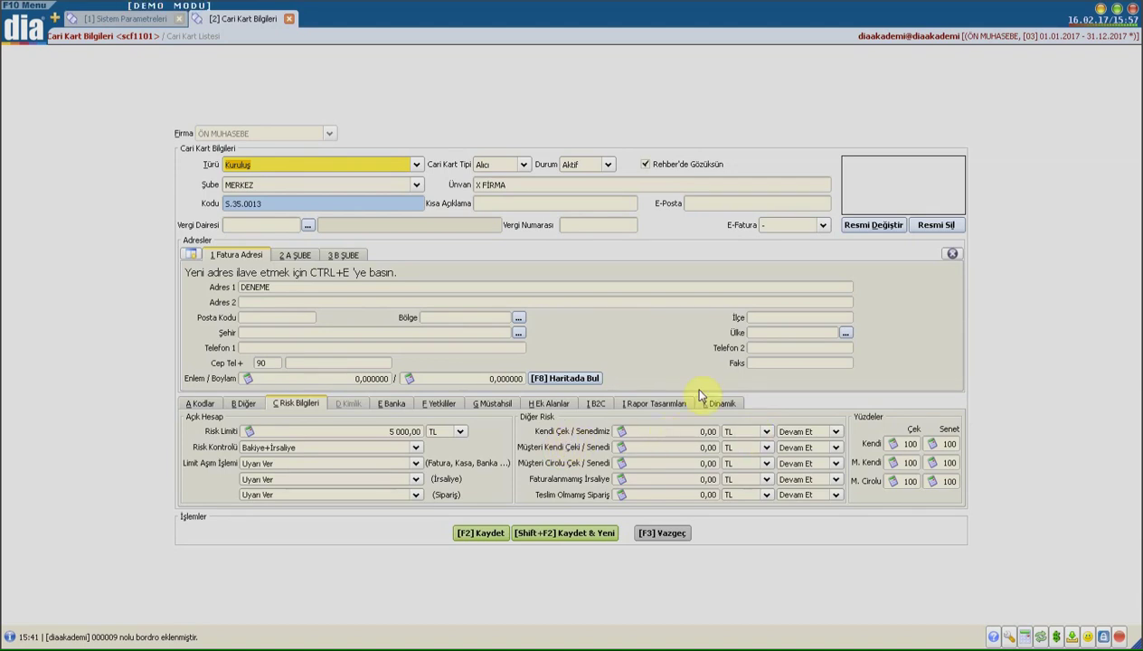
# Set the Kendi Çek / Senedimiz risk limit to 500 TL and review its available limit-exceeded actions
pyautogui.click(701, 431)
pyautogui.write('500')
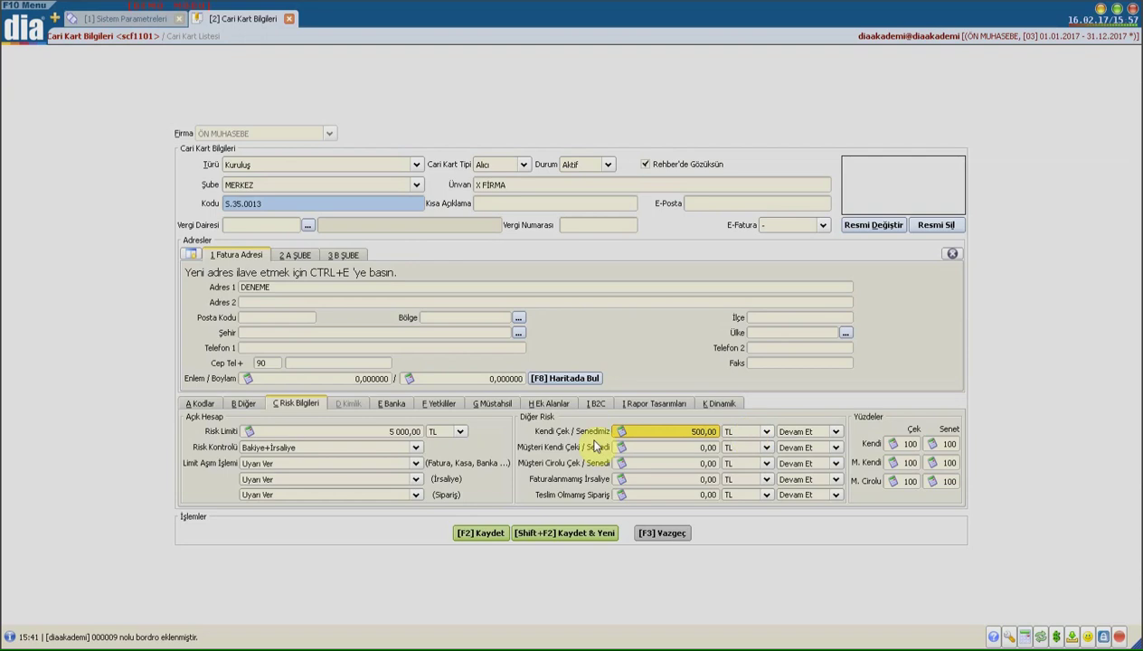
pyautogui.click(797, 432)
pyautogui.click(800, 433)
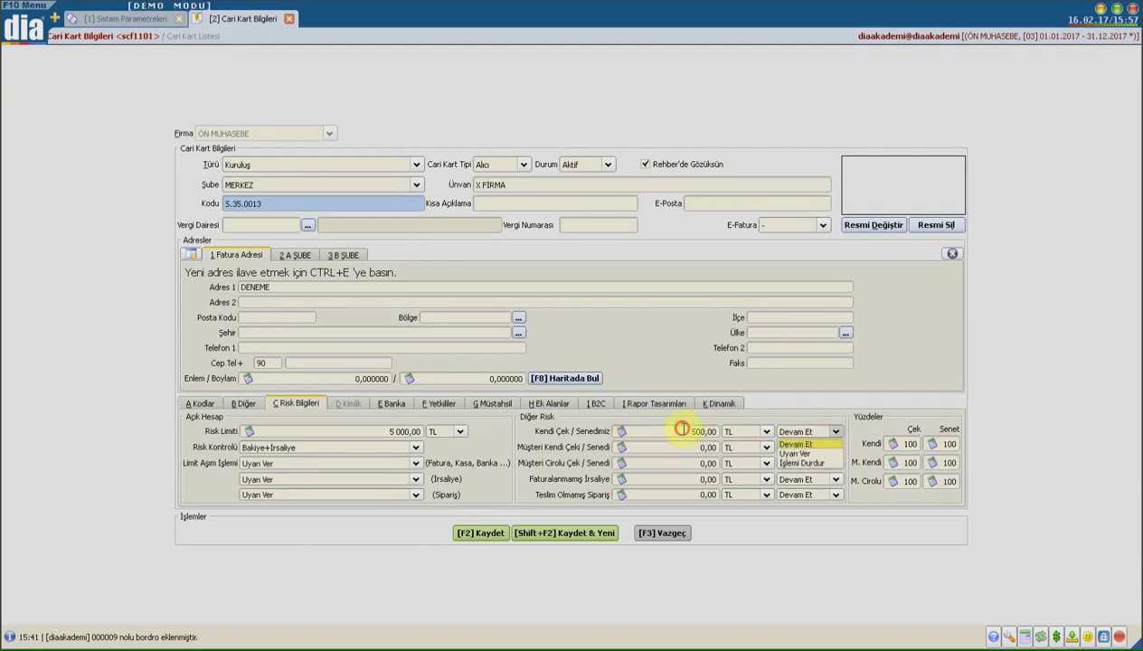
pyautogui.click(812, 432)
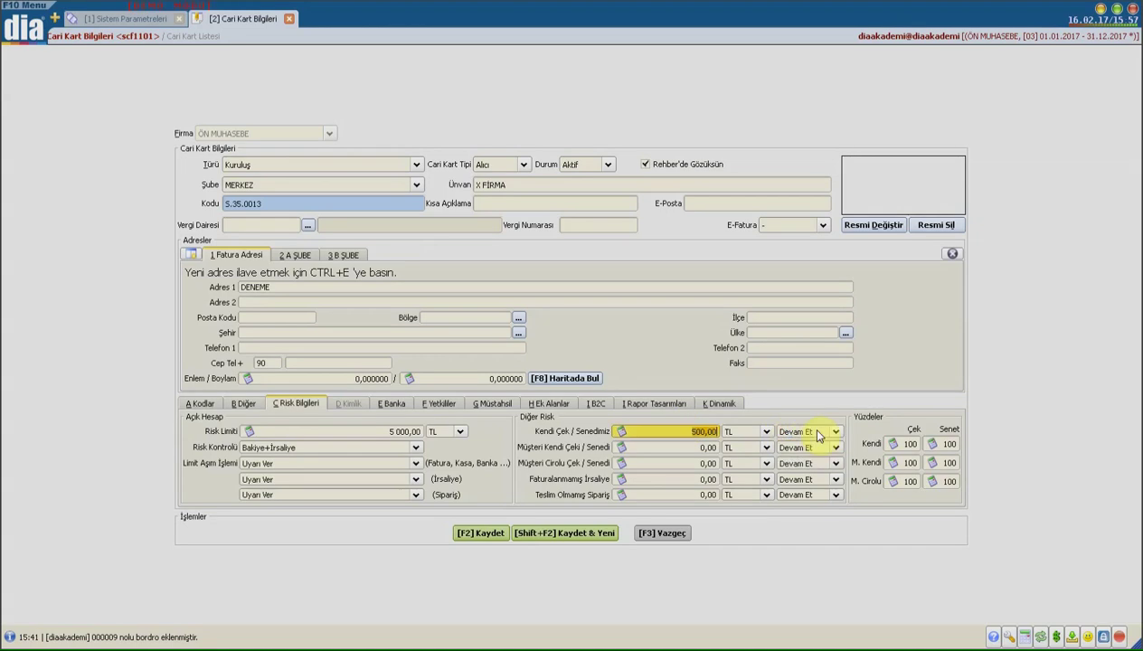
pyautogui.click(816, 433)
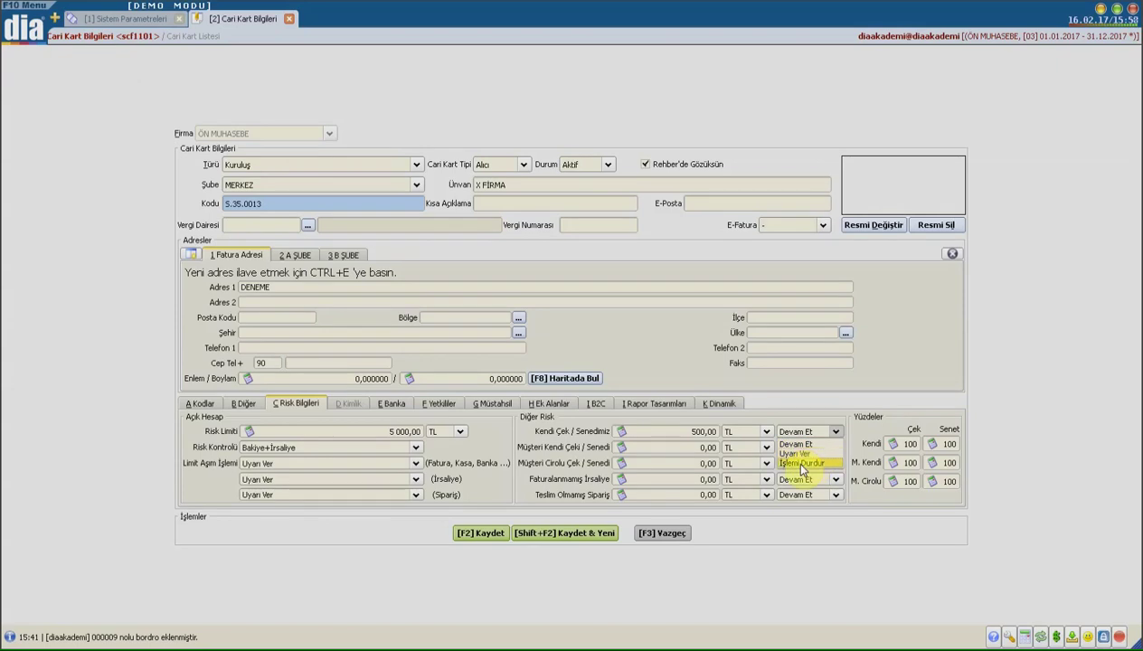
pyautogui.click(607, 444)
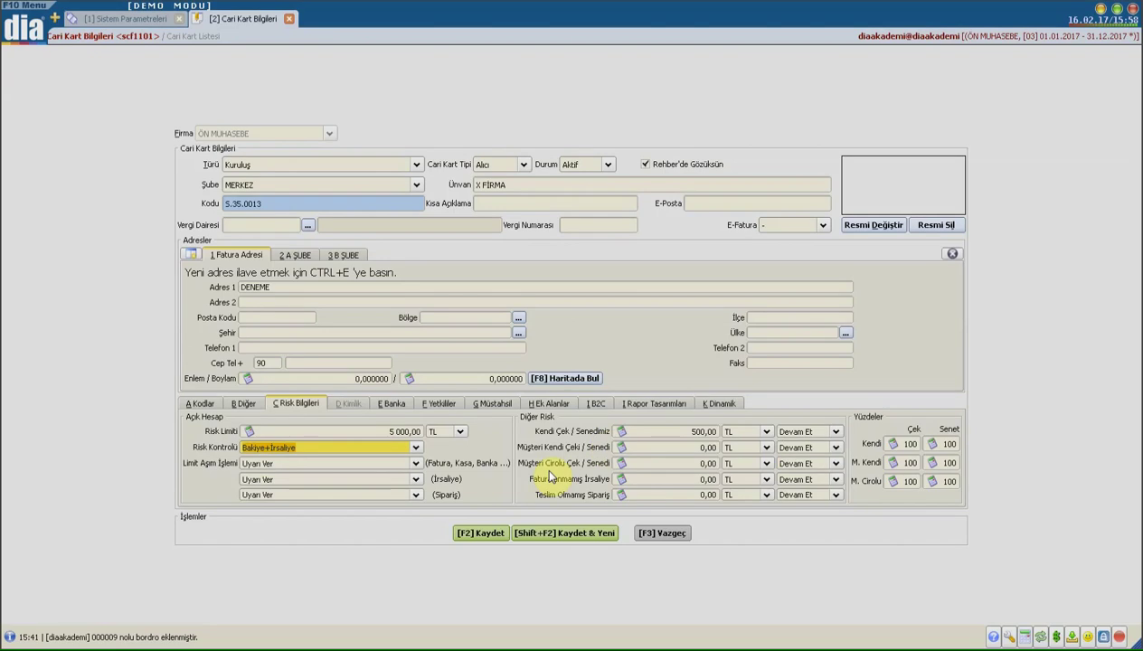
# Set the Müşteri Kendi Çeki / Senedi, Müşteri Cirolu Çek / Senedi, Faturalanmamış İrsaliye and Teslim Olmamış Sipariş limits to 500 TL each
pyautogui.click(672, 446)
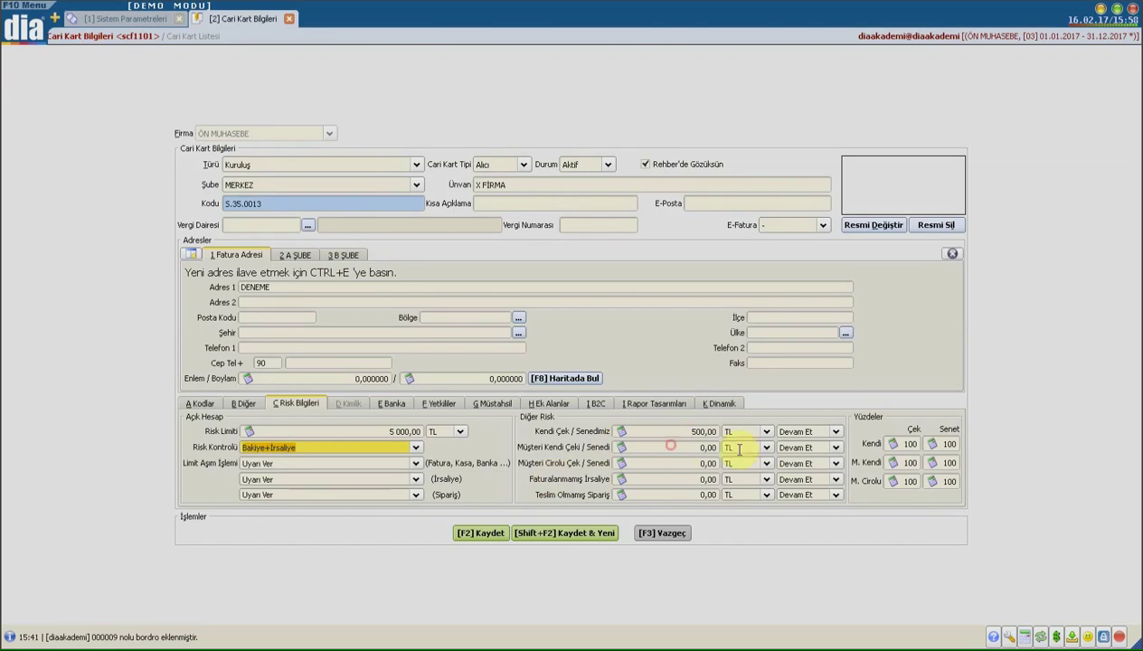
pyautogui.click(691, 450)
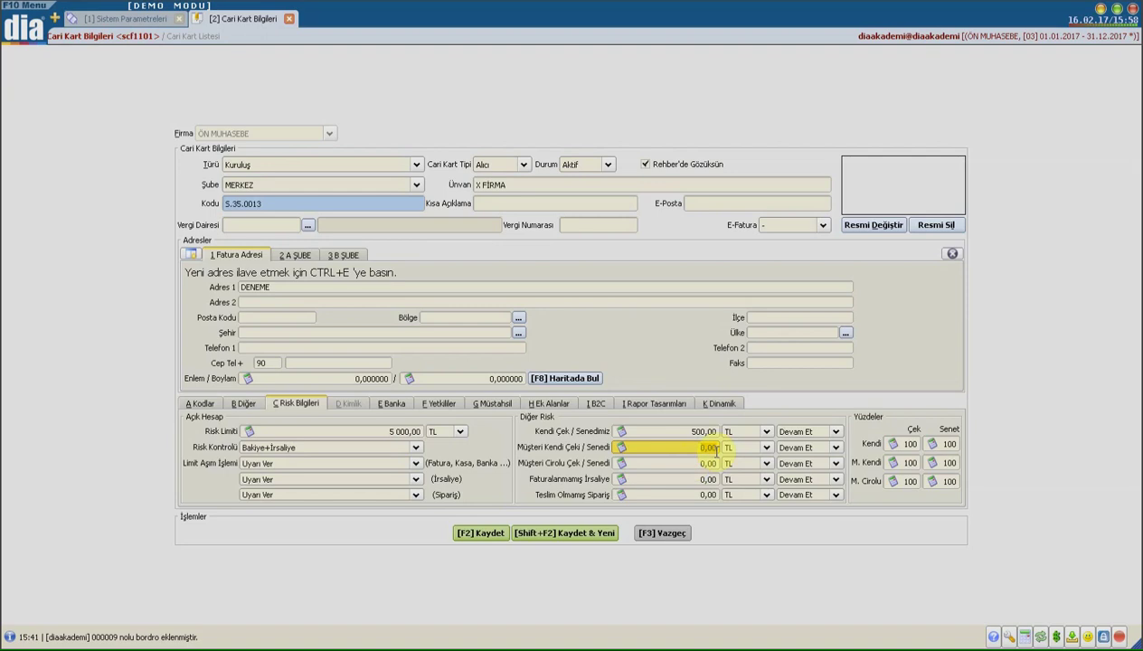
pyautogui.write('500')
pyautogui.click(714, 465)
pyautogui.write('500')
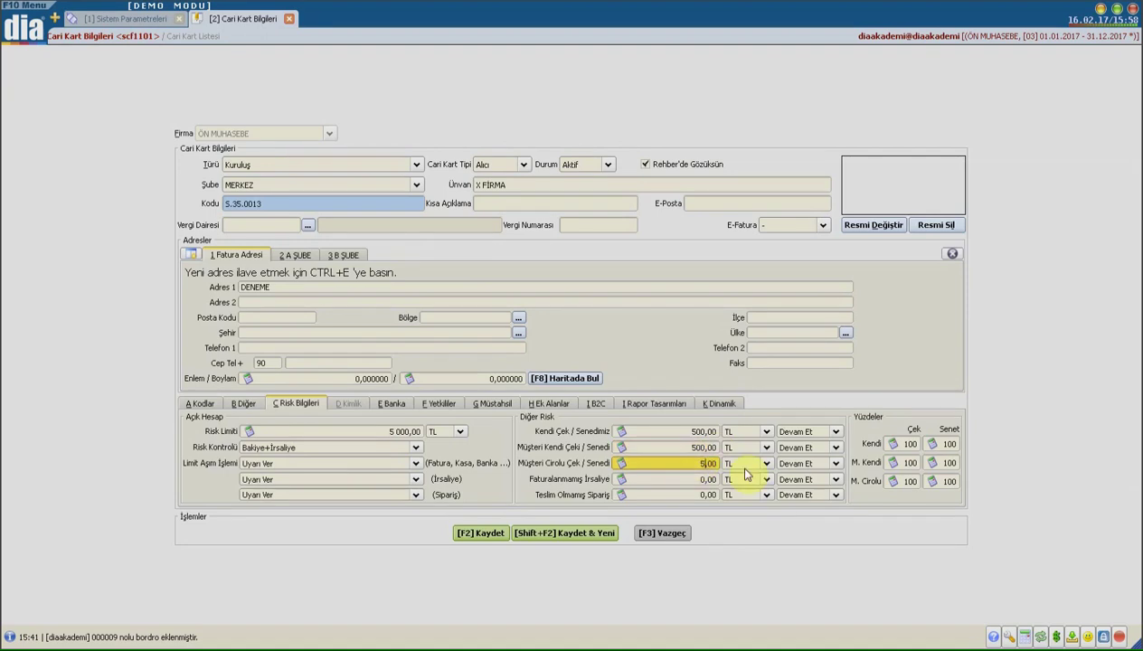
pyautogui.click(691, 485)
pyautogui.write('500')
pyautogui.press('Tab')
pyautogui.write('500')
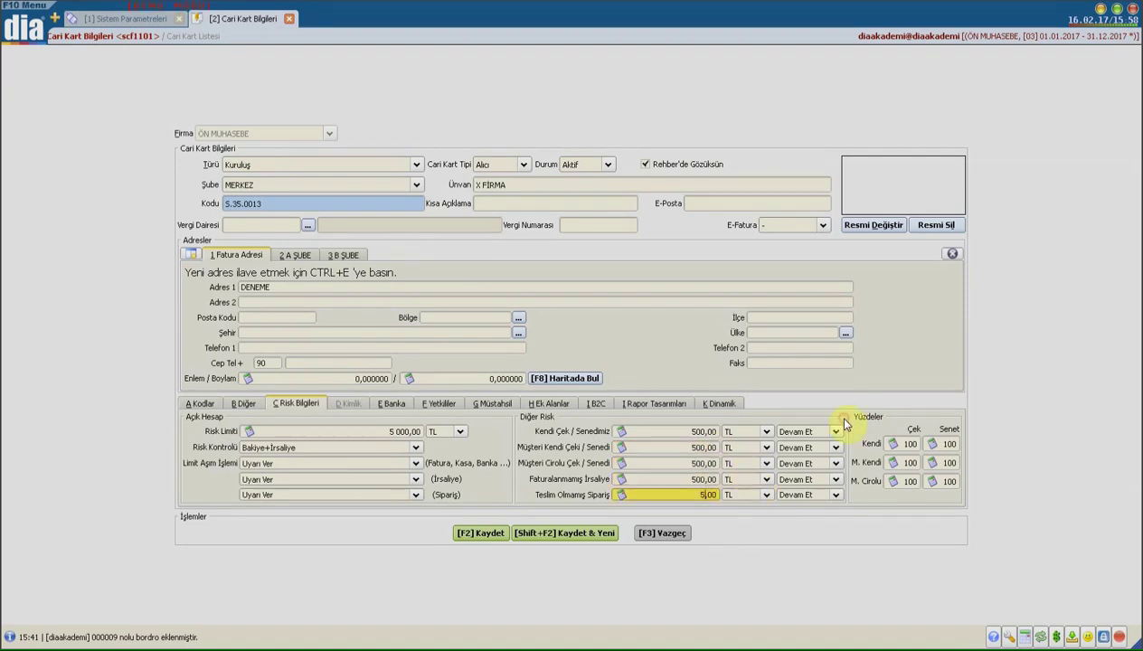
# Set the risk action to Uyarı Ver for Kendi Çek / Senedimiz and to İşlemi Durdur for Müşteri Kendi Çeki / Senedi
pyautogui.click(794, 433)
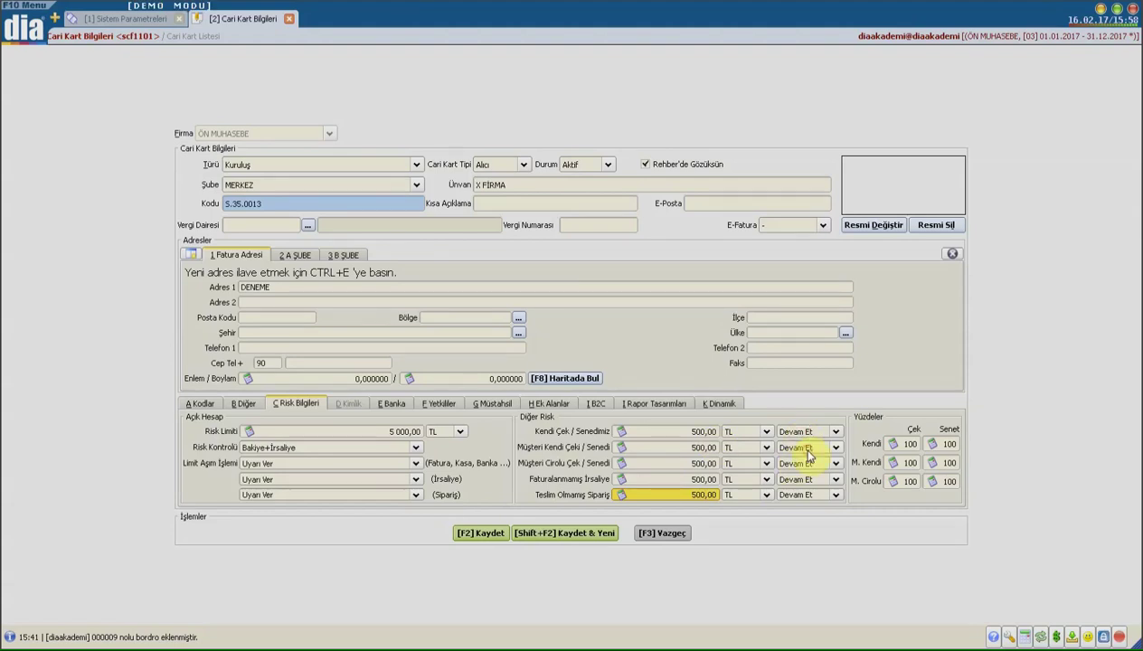
pyautogui.click(808, 454)
pyautogui.click(669, 447)
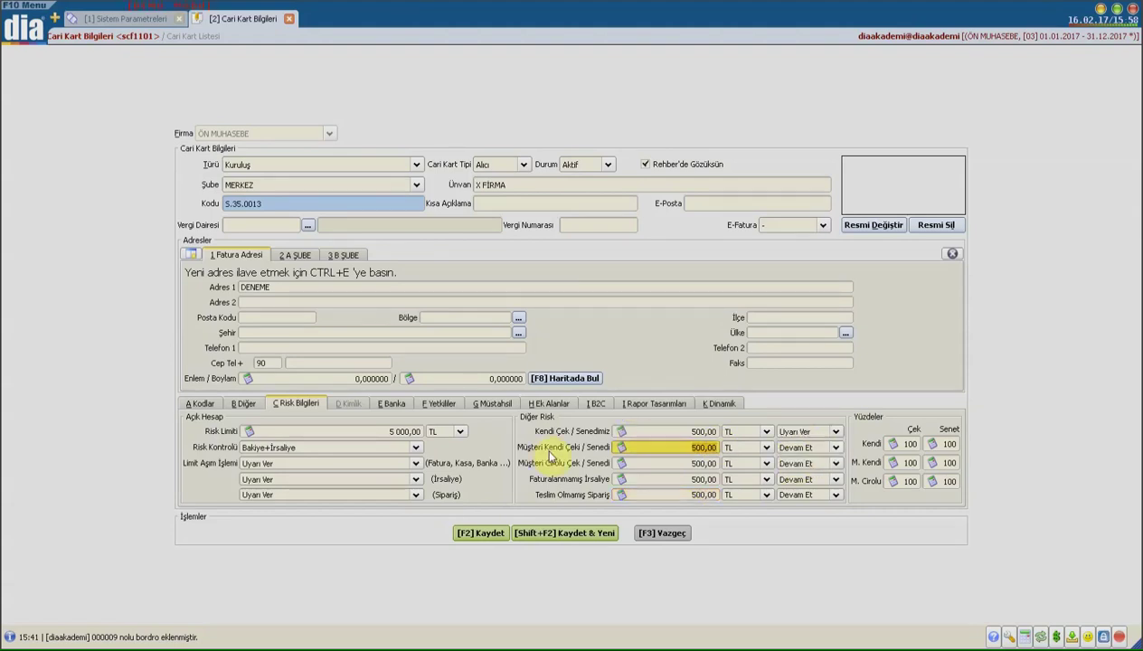
pyautogui.click(787, 449)
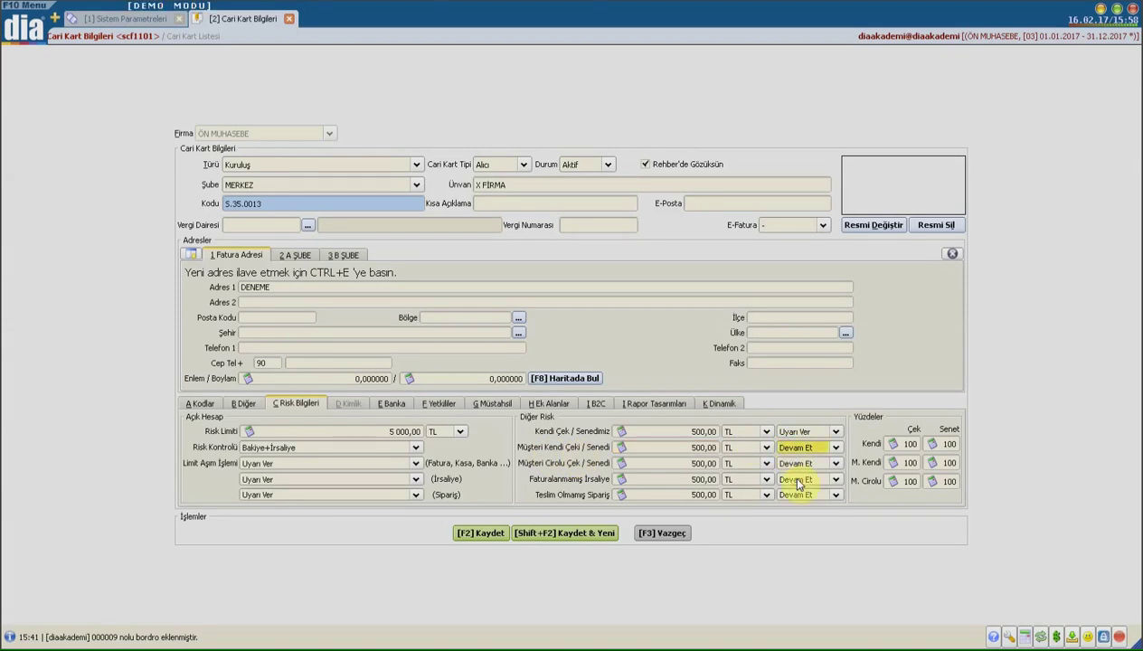
pyautogui.click(798, 480)
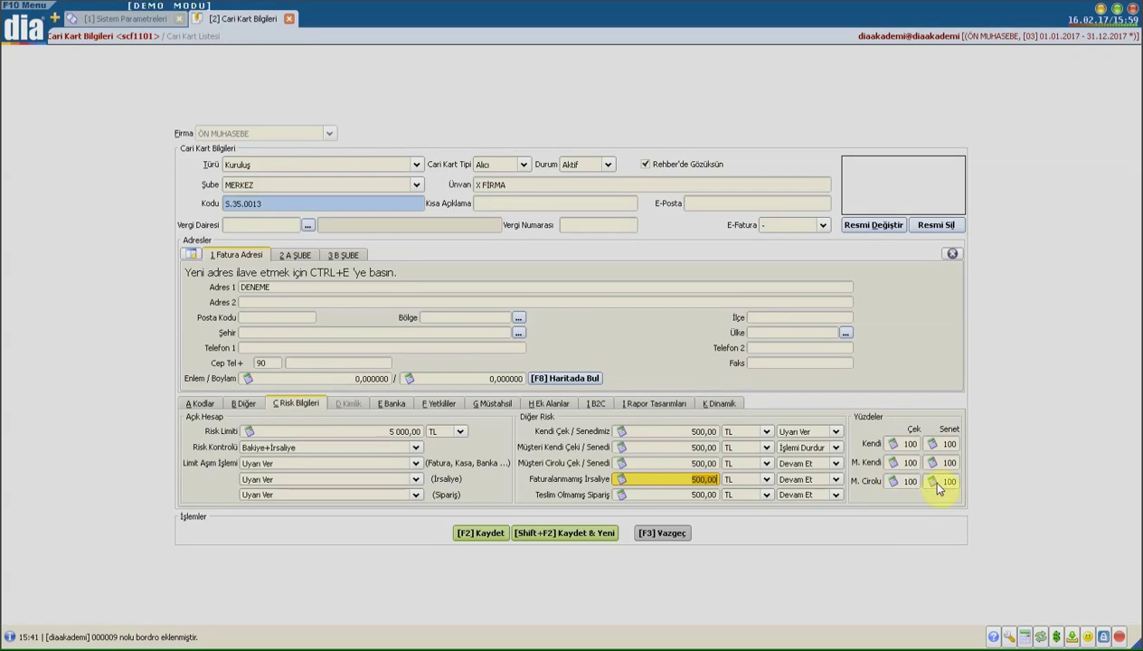
# Set the Kendi Çek percentage to 50 and save the X FİRMA card
pyautogui.click(943, 443)
pyautogui.click(946, 443)
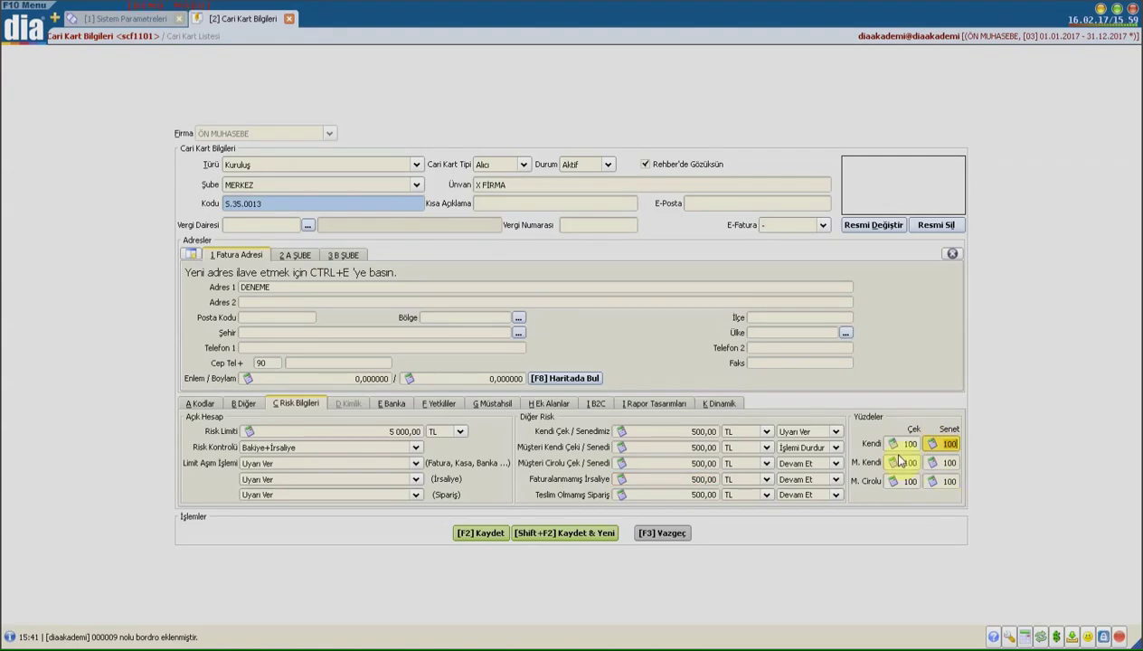
pyautogui.click(903, 444)
pyautogui.write('50')
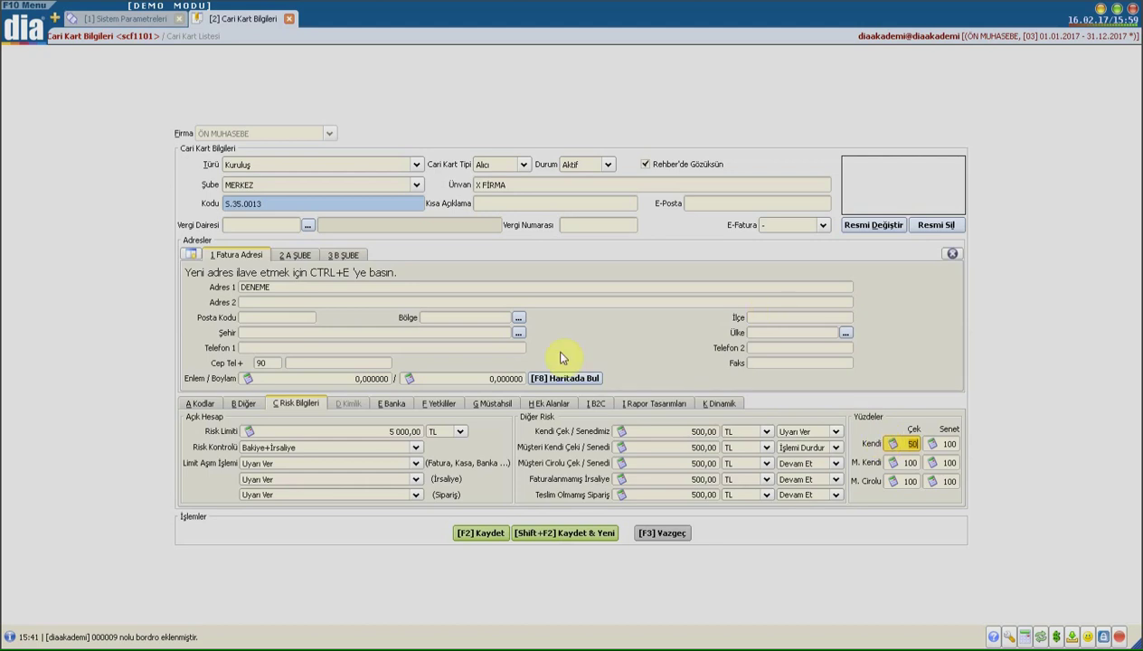
pyautogui.click(485, 533)
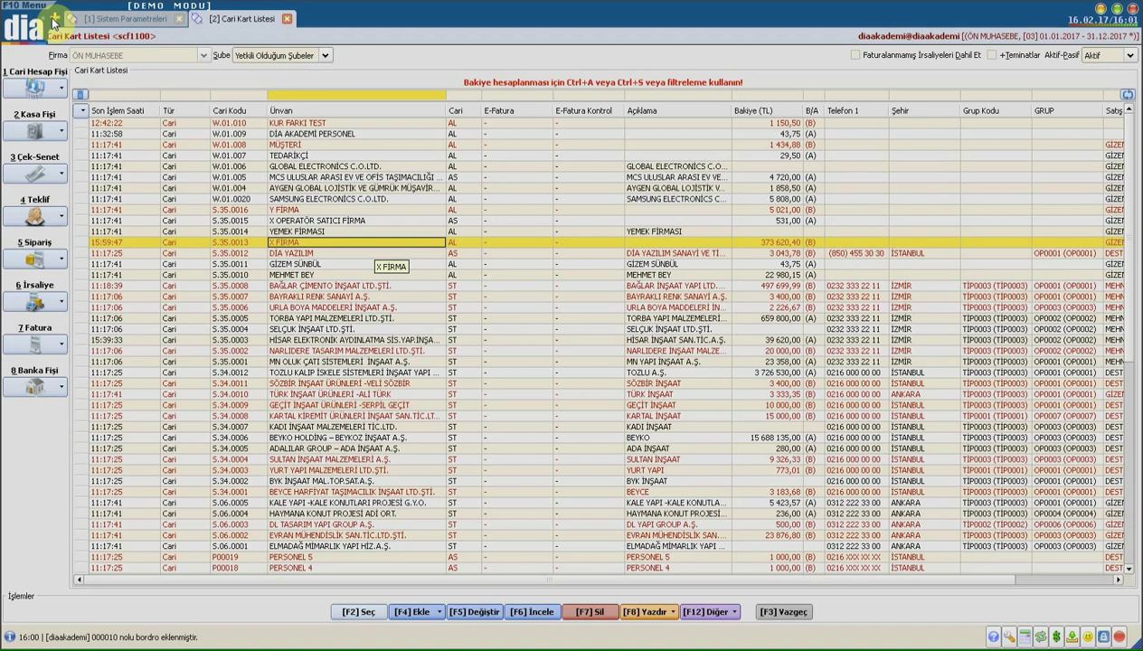
# Start a new own cheque (Çek, Kendi) from Çek-Senet Listesi with X FİRMA as its Cari Ünvan
pyautogui.click(55, 19)
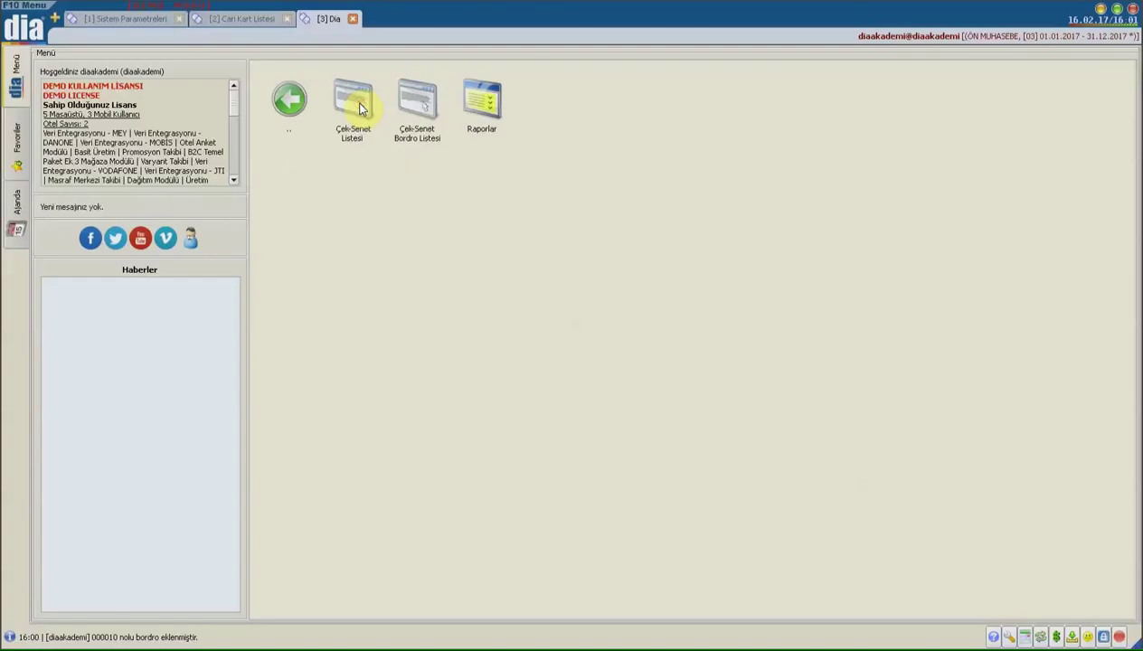
pyautogui.doubleClick(359, 108)
pyautogui.click(301, 609)
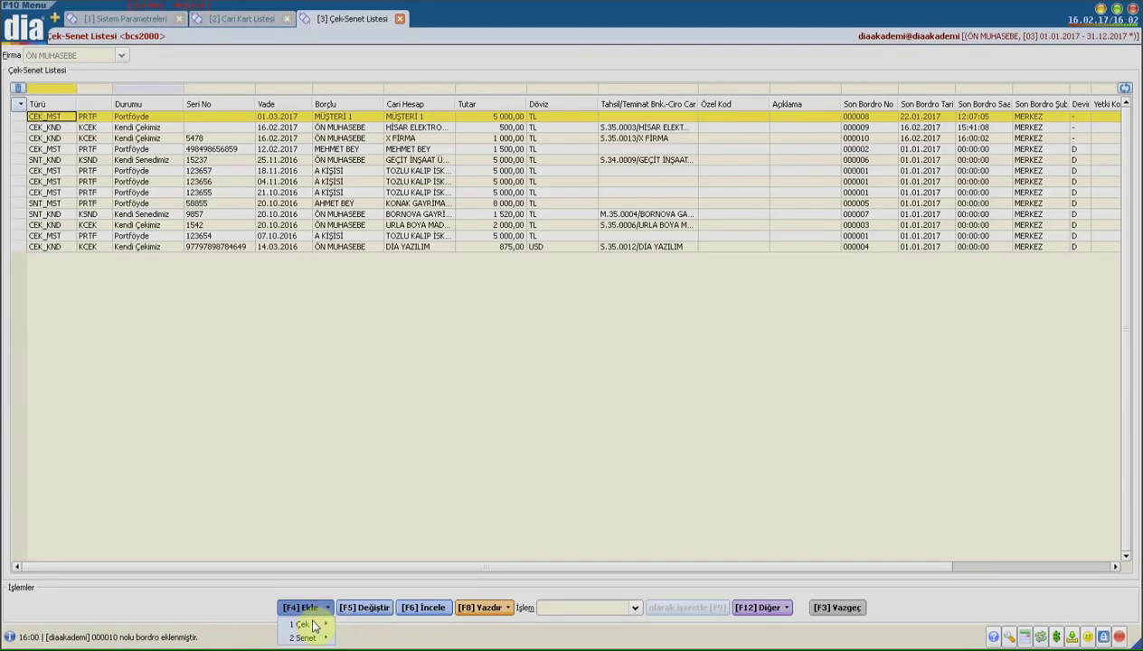
pyautogui.moveTo(314, 626)
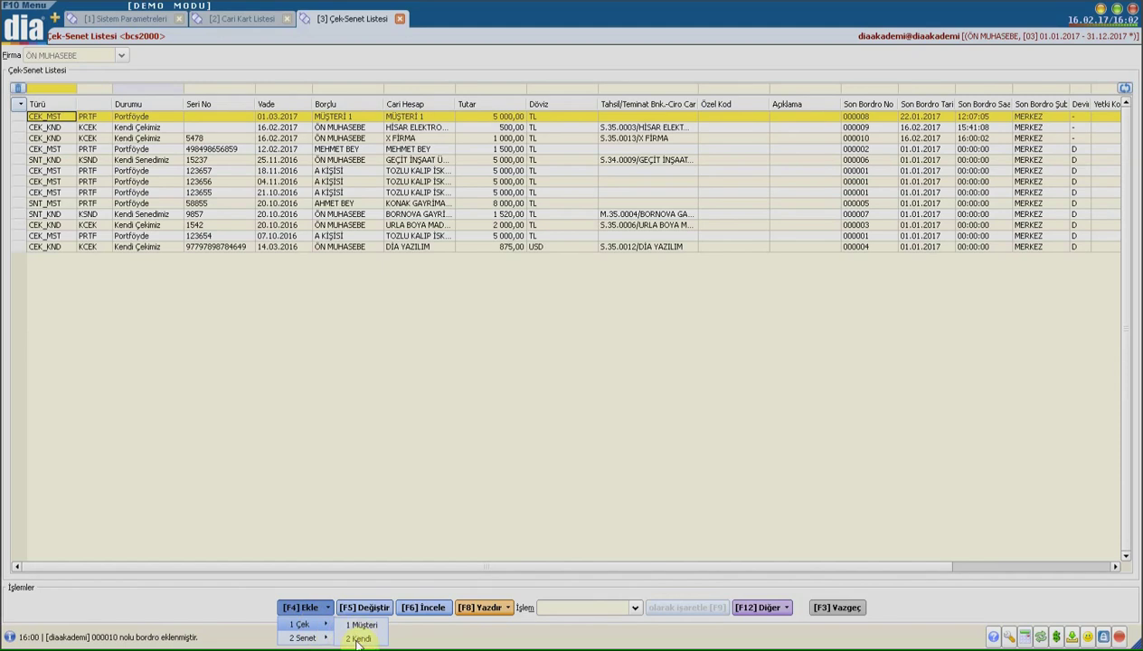
pyautogui.click(602, 121)
pyautogui.write('x')
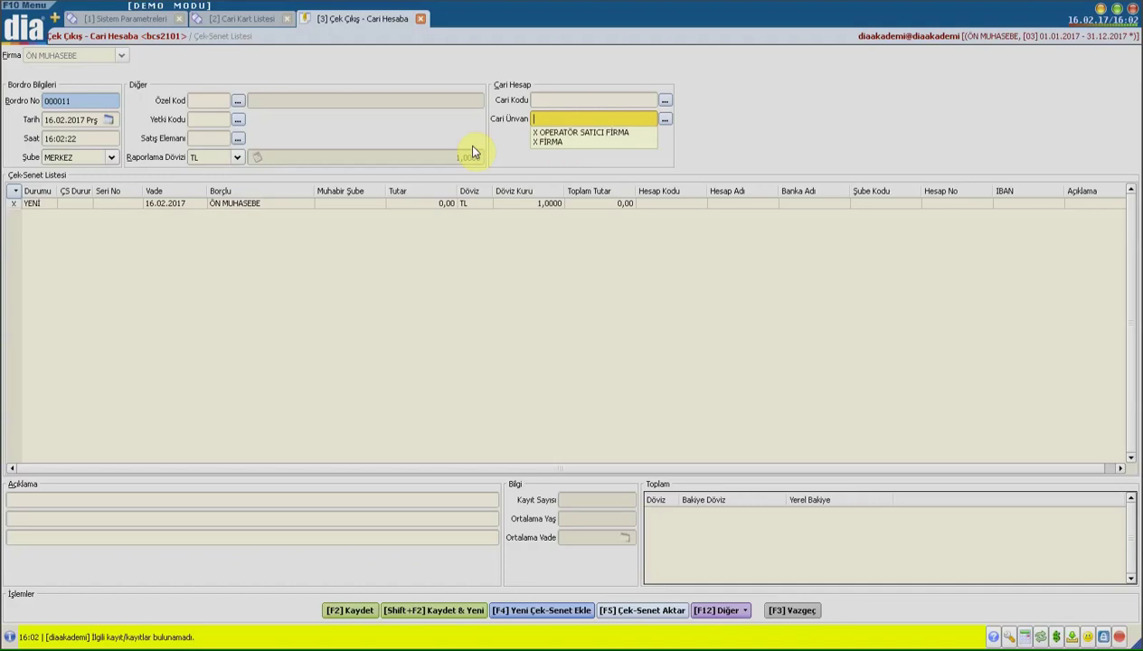
pyautogui.press('Down')
pyautogui.press('Down')
pyautogui.press('Return')
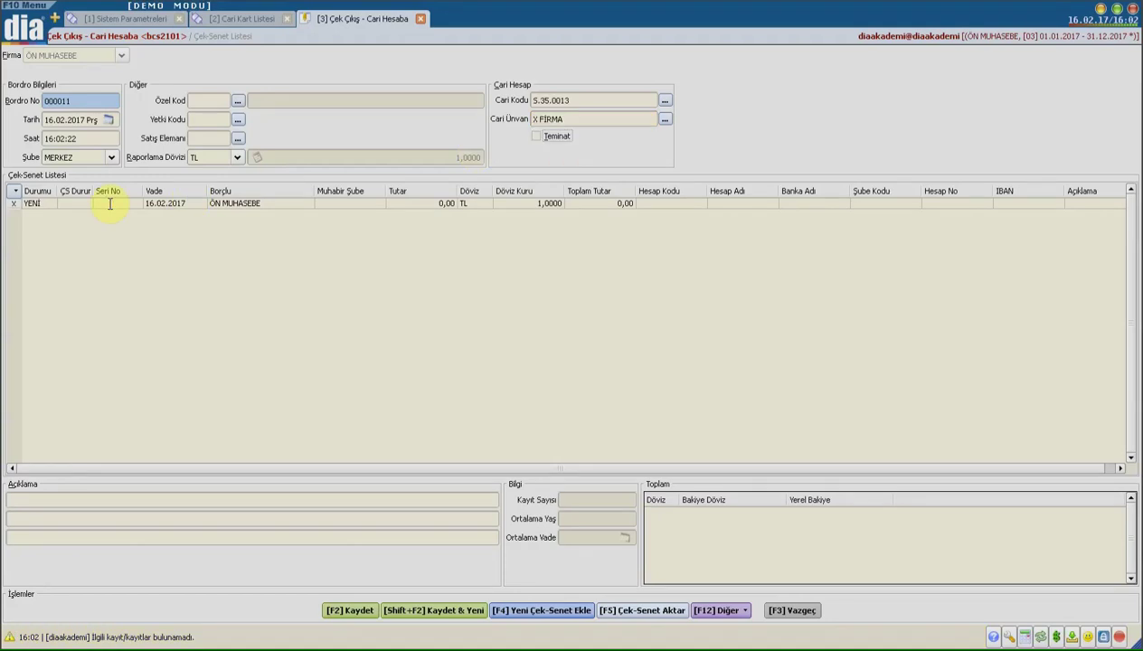
# Enter a serial number for the cheque line and set its Tutar to 1500
pyautogui.click(110, 203)
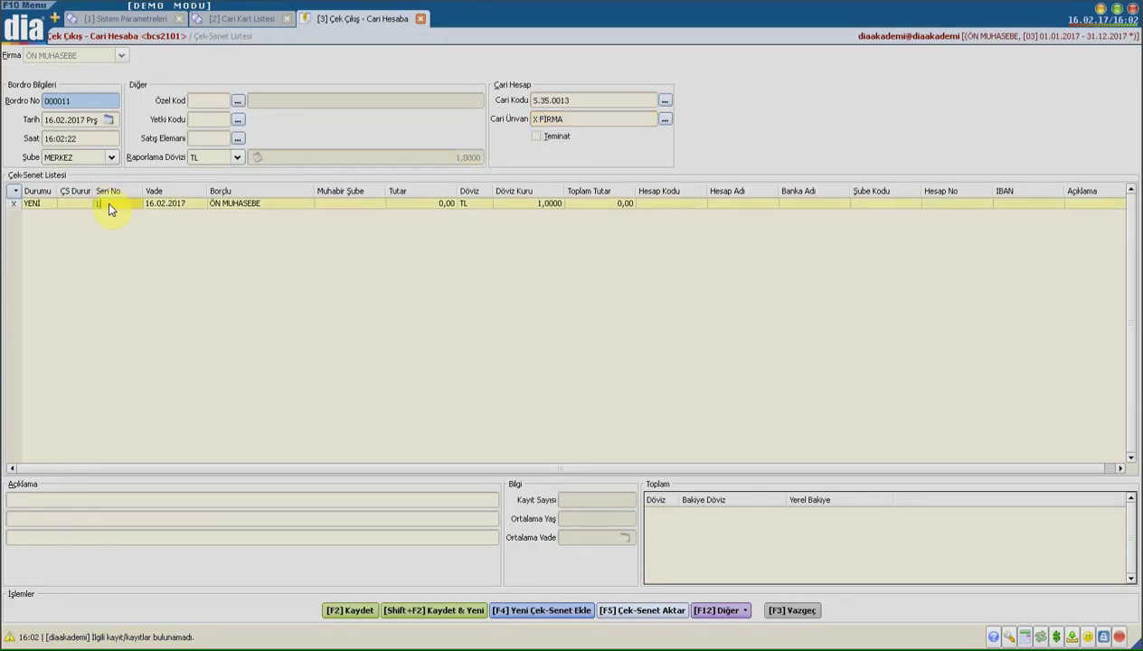
pyautogui.press('Return')
pyautogui.press('Return')
pyautogui.press('Return')
pyautogui.press('Return')
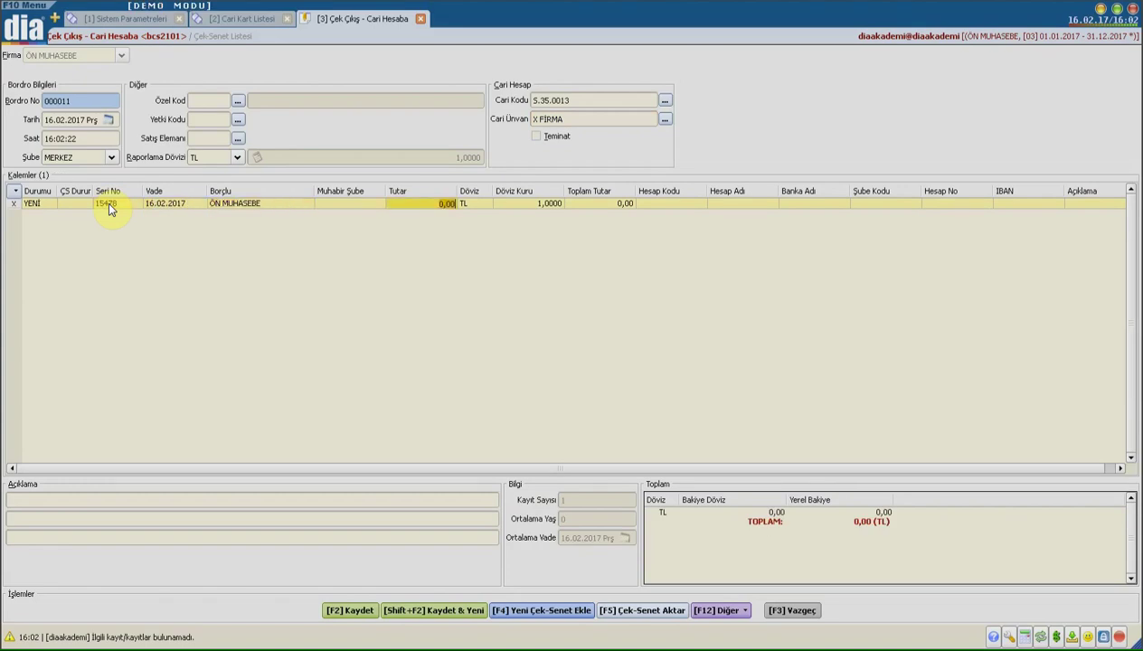
pyautogui.write('1500')
pyautogui.press('Return')
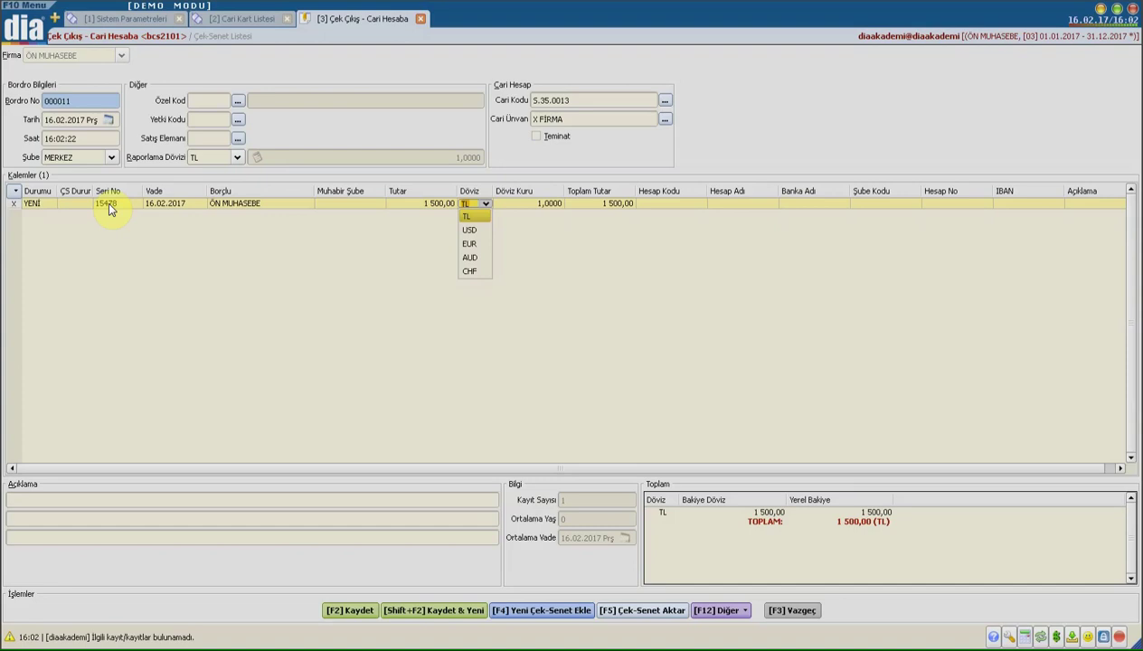
# Assign the Garanti Kadıköy bank account to the own cheque line, save the voucher and acknowledge the risk warning
pyautogui.press('Return')
pyautogui.press('Return')
pyautogui.write('G')
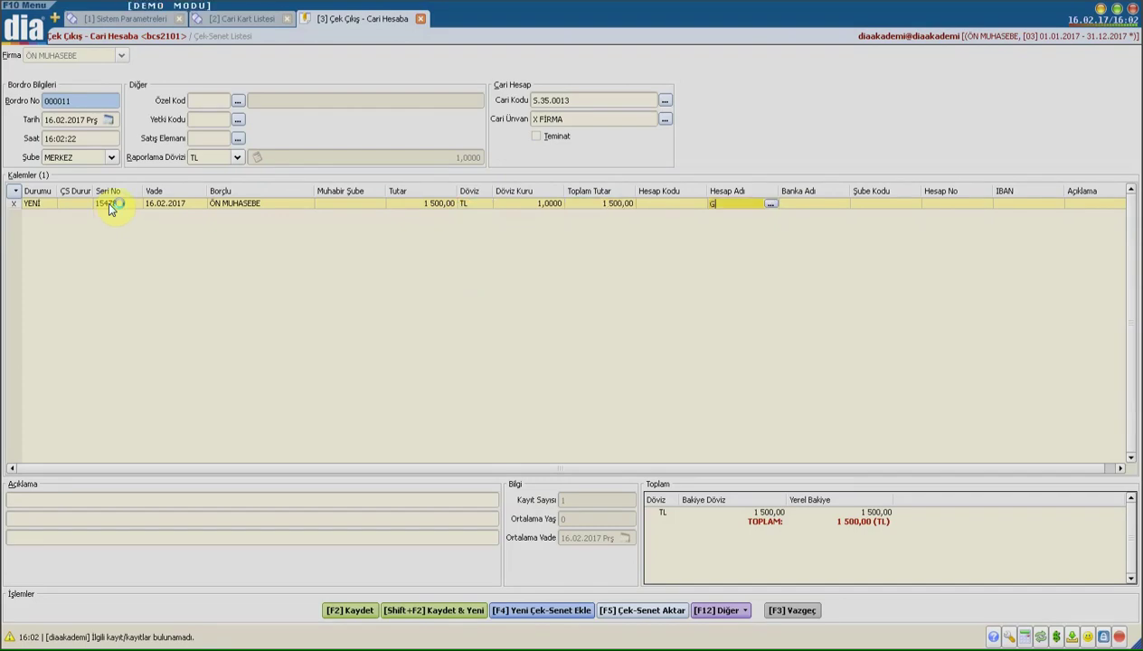
pyautogui.press('Down')
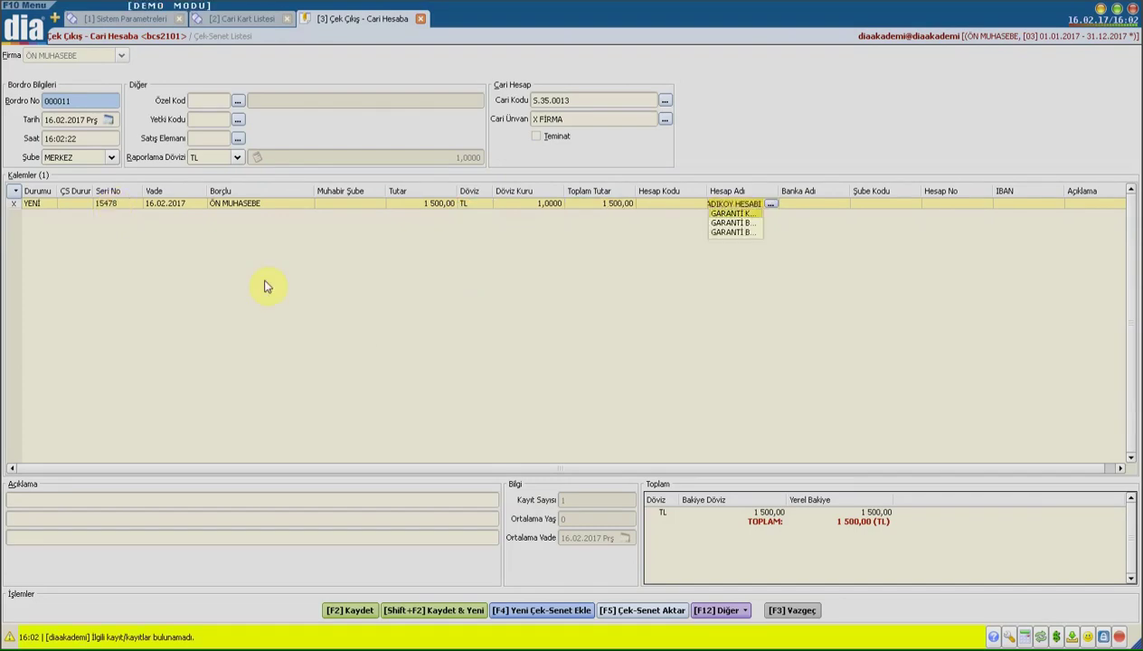
pyautogui.press('Return')
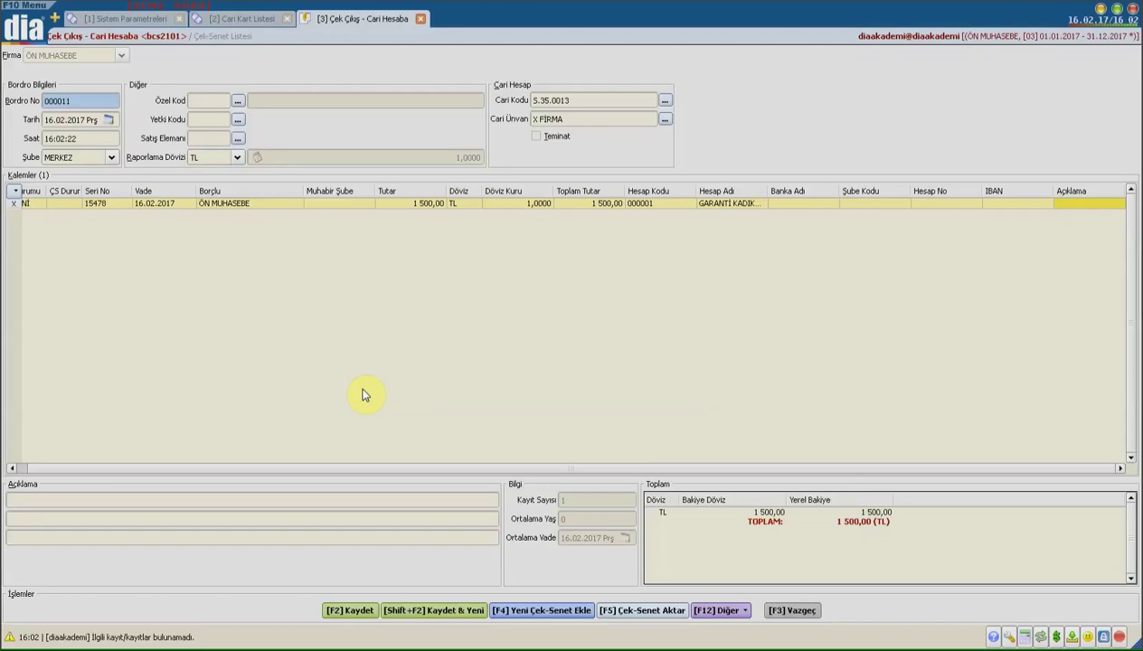
pyautogui.press('F2')
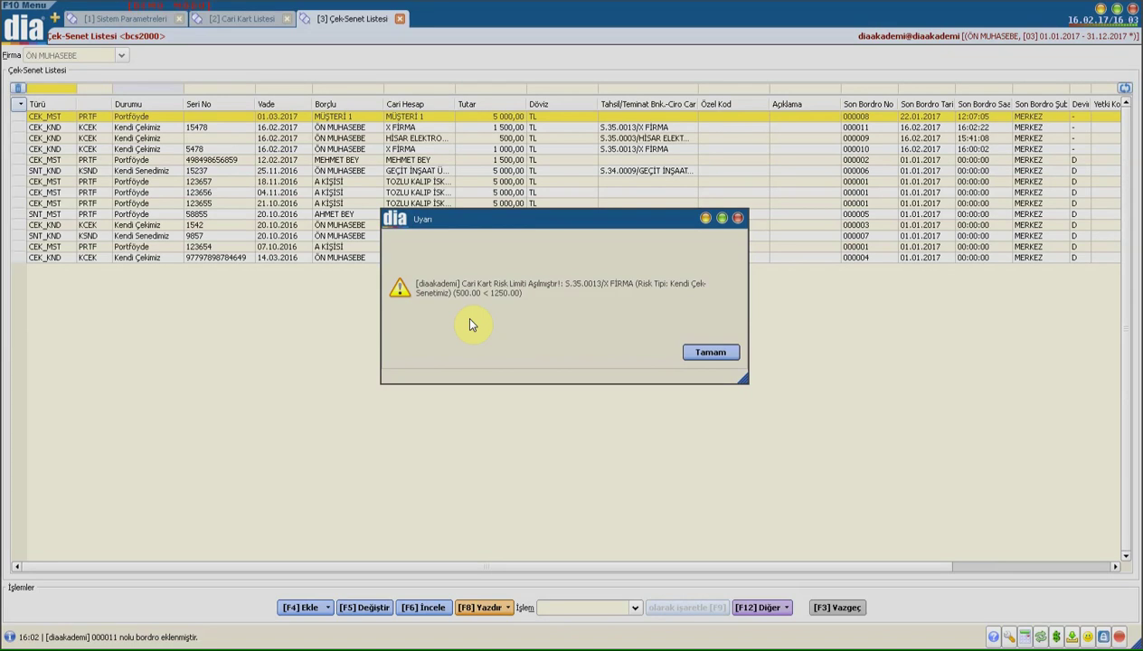
pyautogui.click(708, 356)
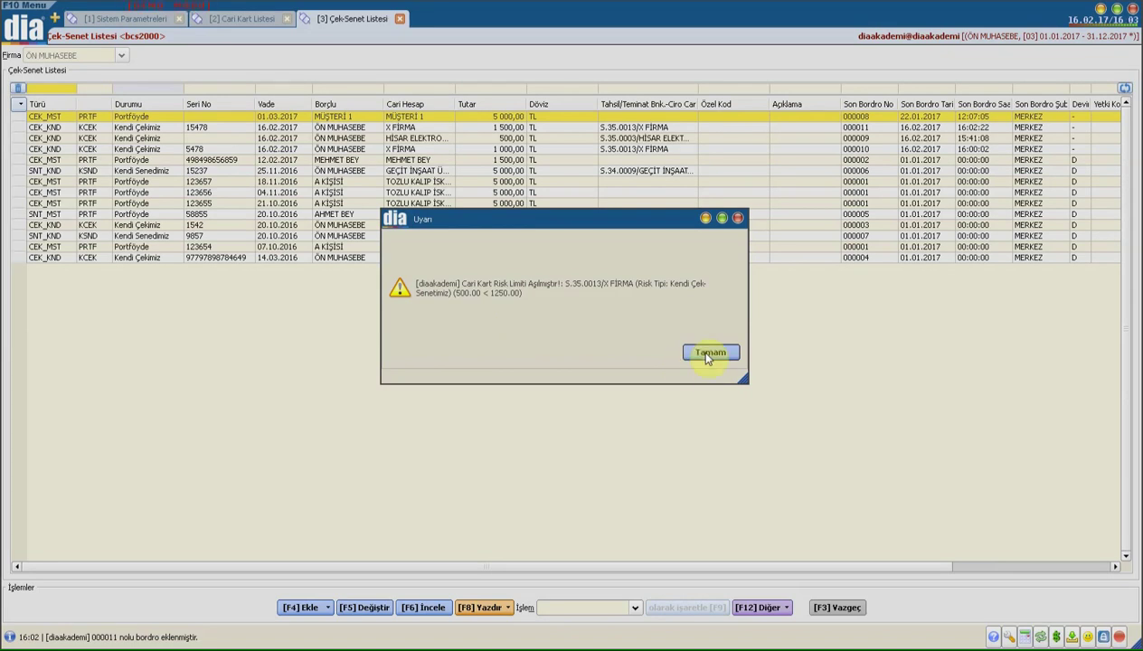
# Review the Müşteri Kendi and Müşteri Cirolu risk limits and percentages on the X FİRMA card and save it
pyautogui.hotkey('ctrl', '2')
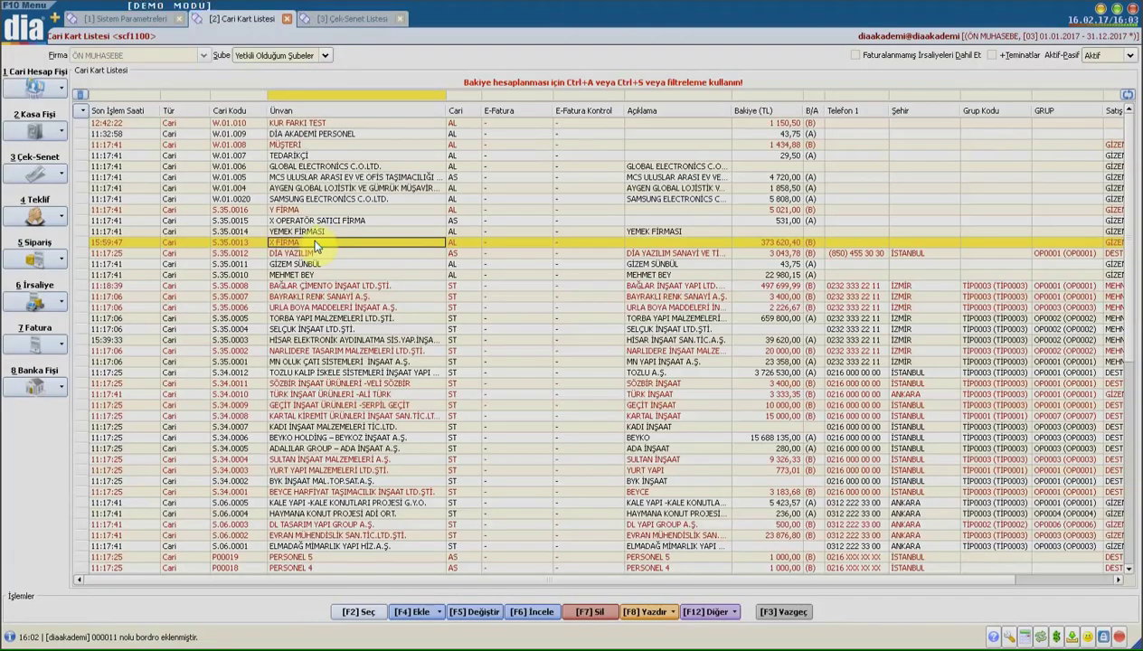
pyautogui.doubleClick(315, 247)
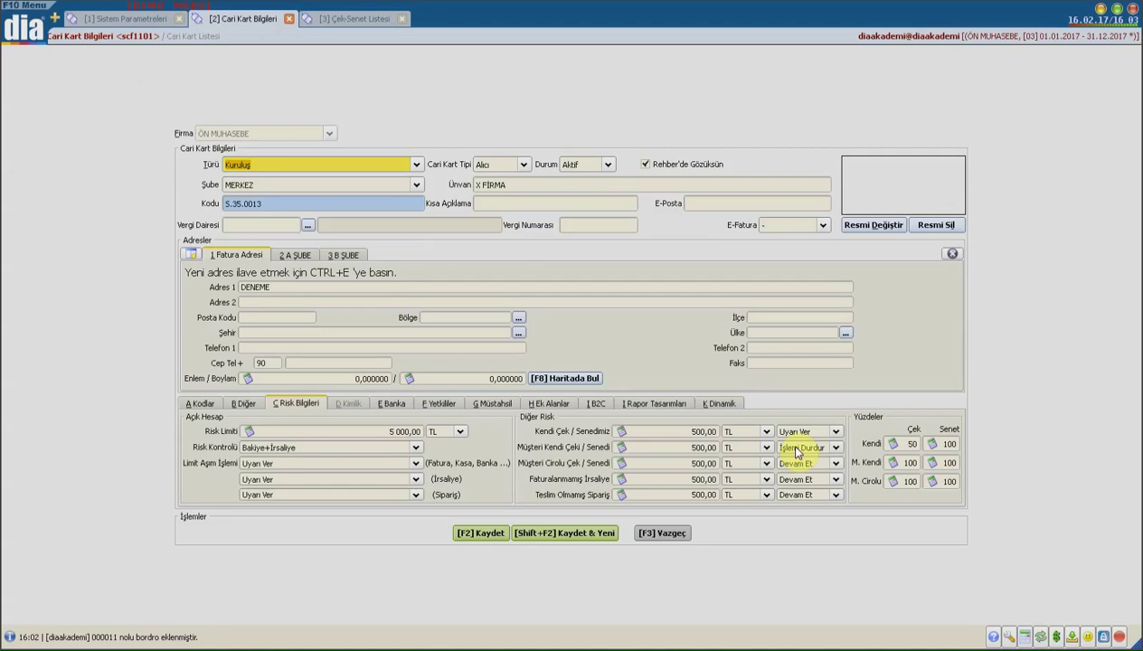
pyautogui.click(907, 463)
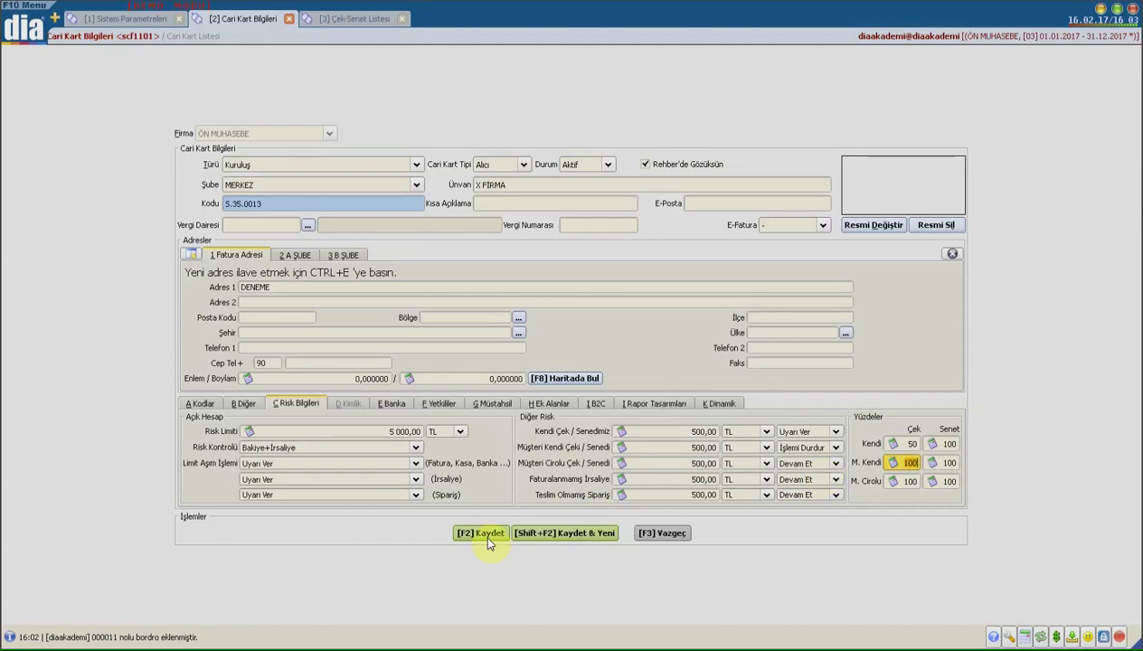
pyautogui.press('Tab')
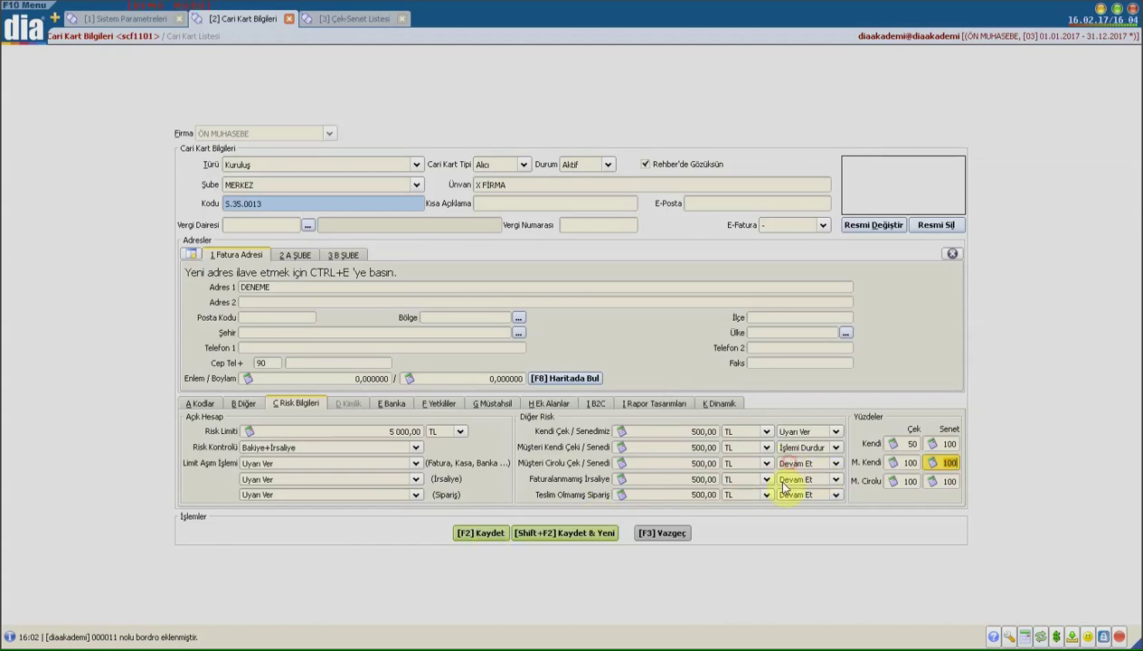
pyautogui.click(706, 463)
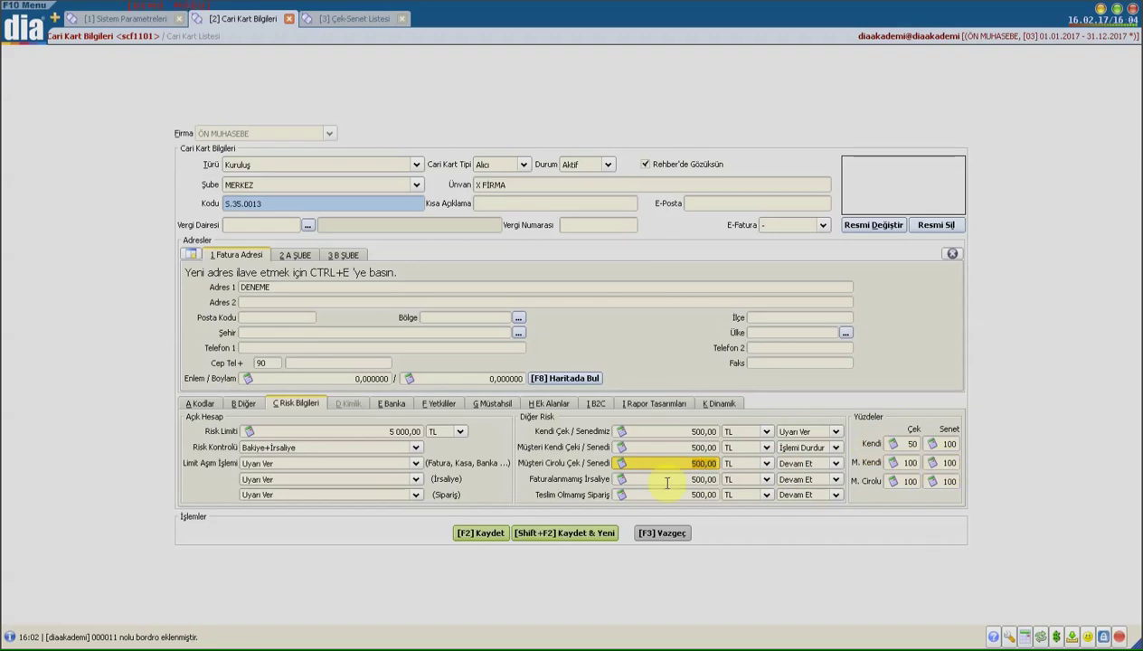
pyautogui.press('Tab')
pyautogui.press('Tab')
pyautogui.press('Tab')
pyautogui.press('Tab')
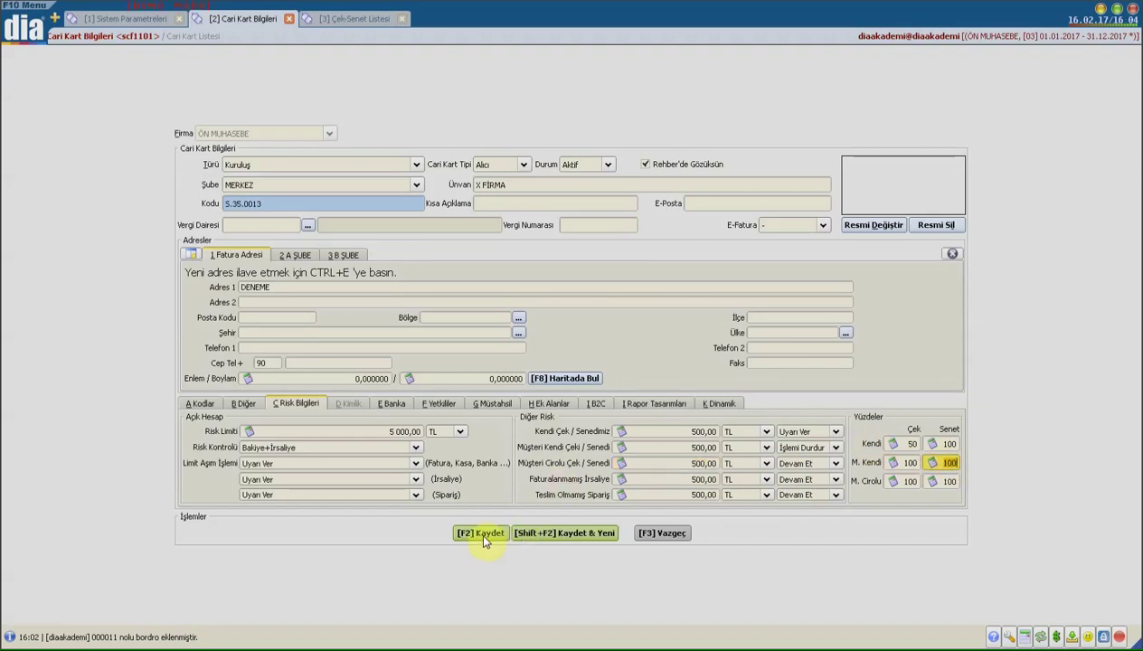
pyautogui.click(484, 534)
# Start a new customer cheque (Çek, Müşteri) from Çek-Senet Listesi with X FİRMA as its Cari Ünvan
pyautogui.click(341, 13)
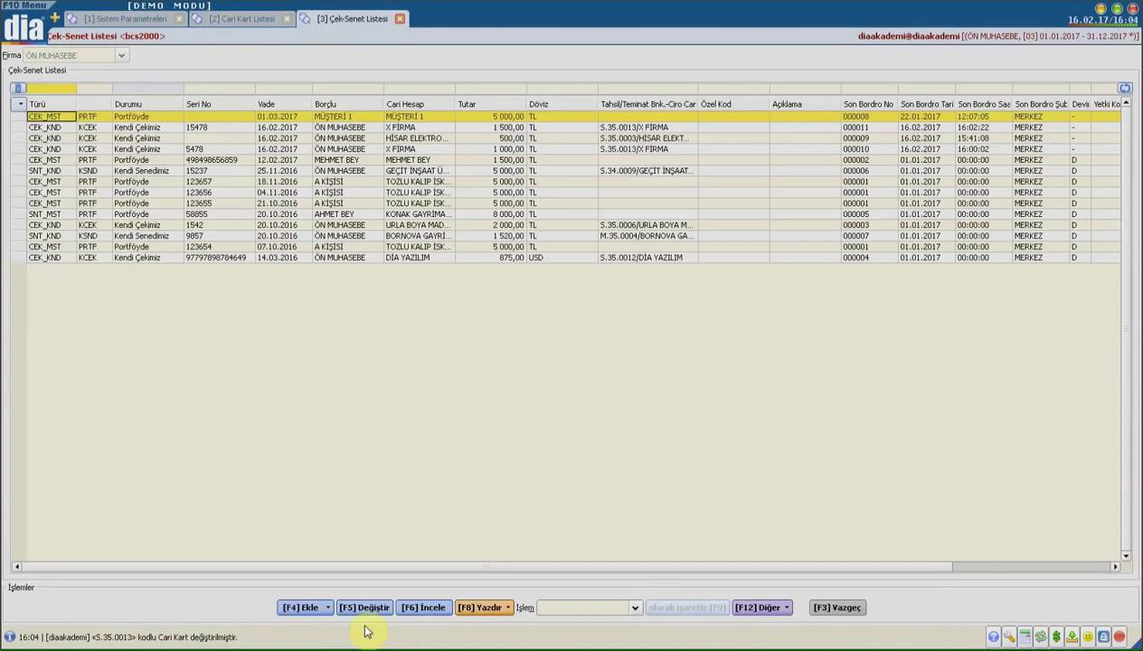
pyautogui.press('F4')
pyautogui.press('1')
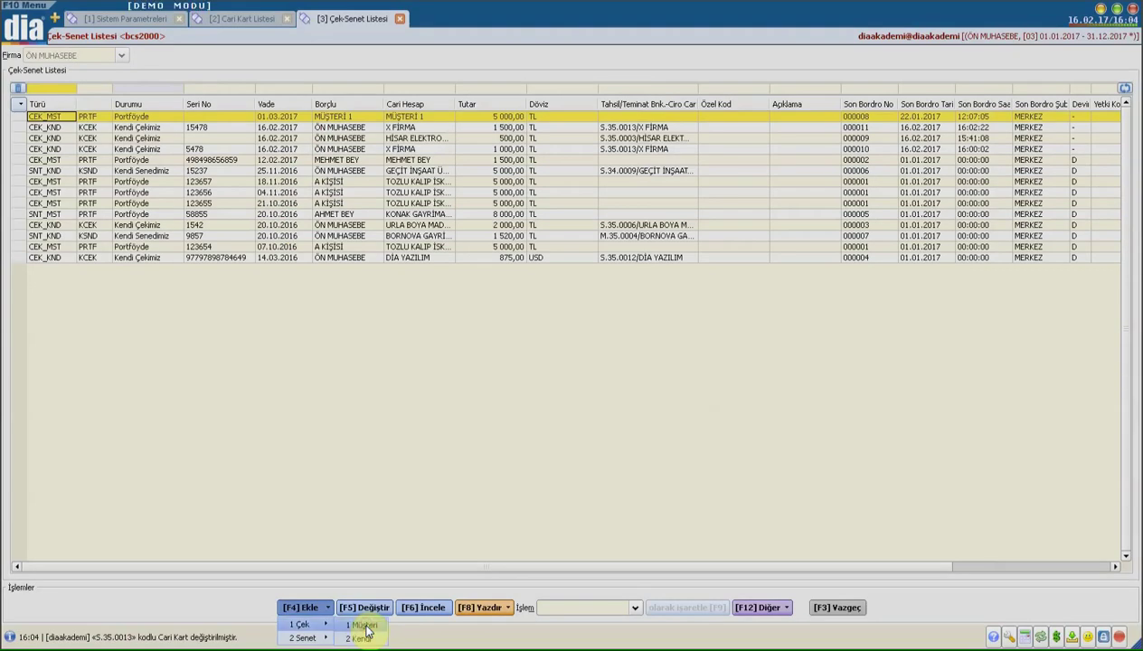
pyautogui.click(366, 628)
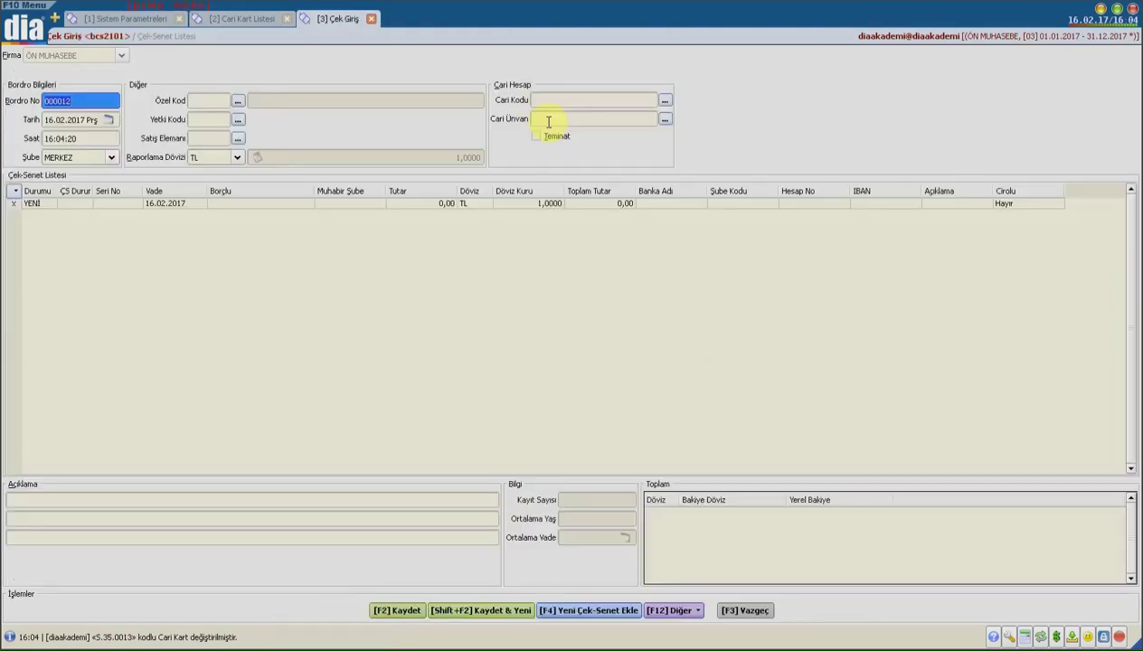
pyautogui.click(548, 122)
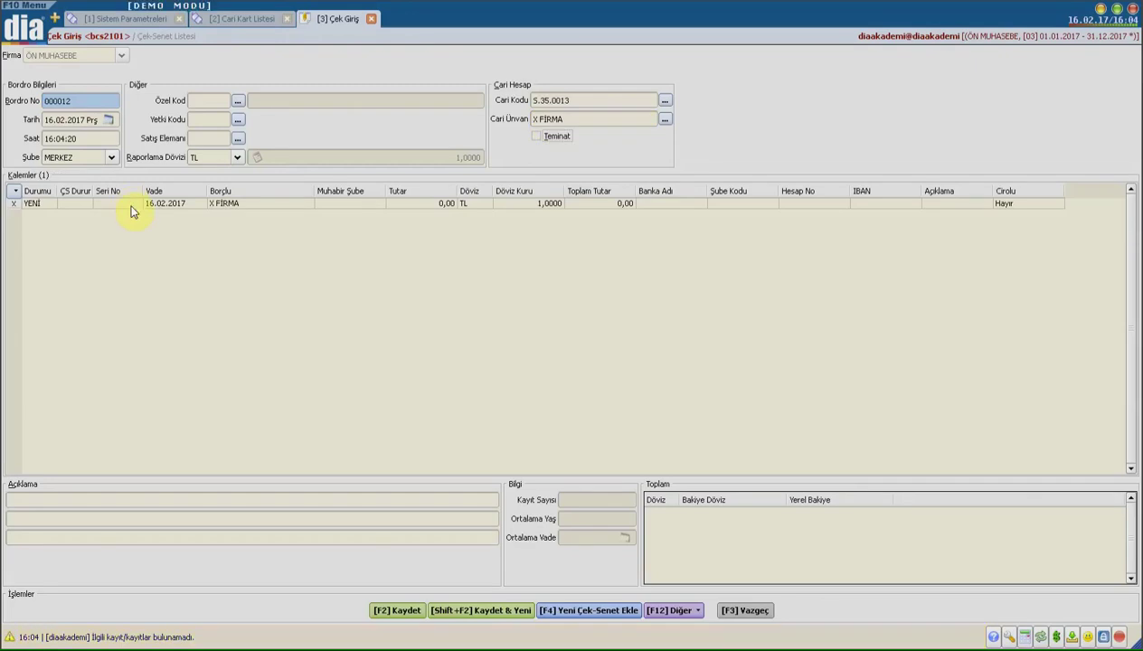
# Enter a serial number for the customer cheque line and set its Tutar to 1000
pyautogui.click(130, 204)
pyautogui.write('1546')
pyautogui.press('Return')
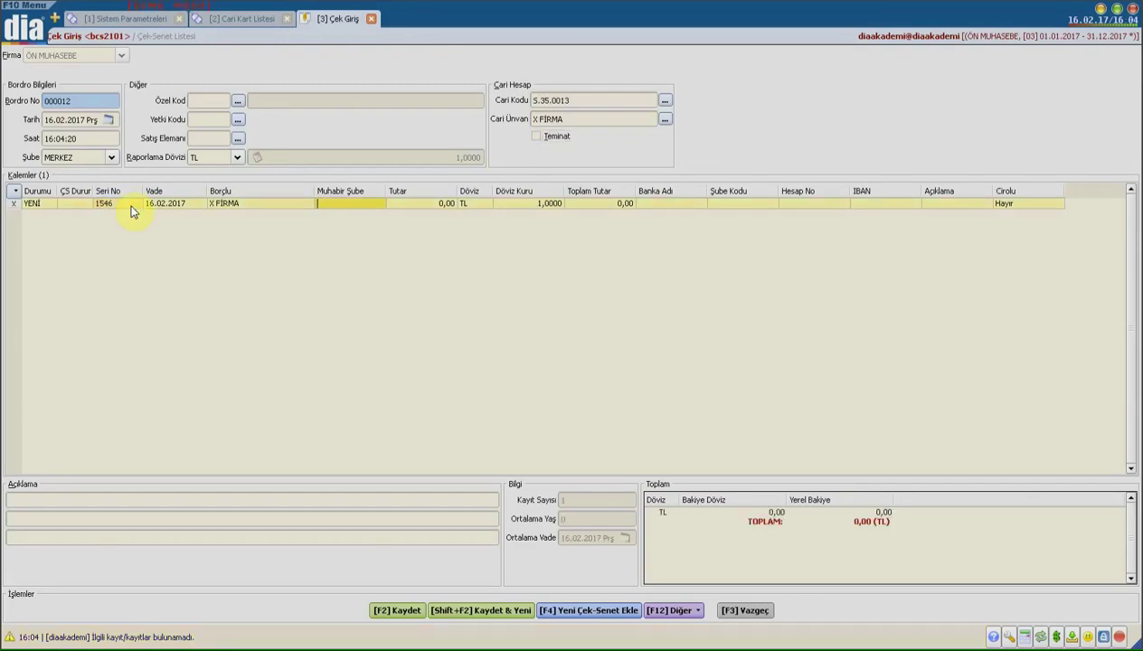
pyautogui.press('Return')
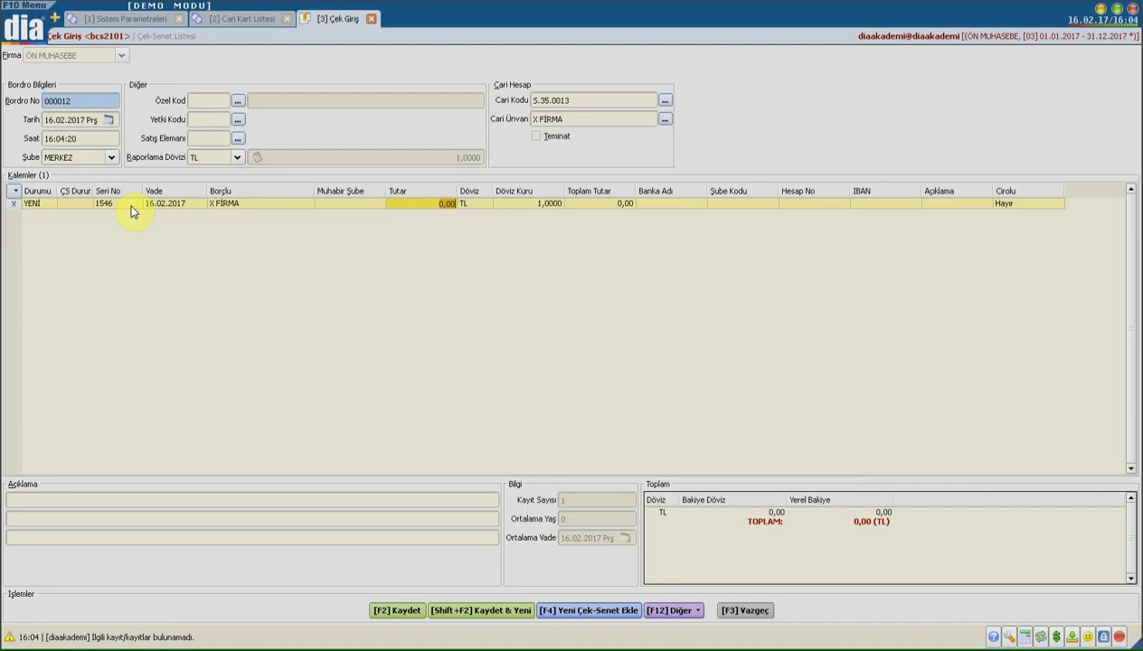
pyautogui.write('1000')
pyautogui.press('Return')
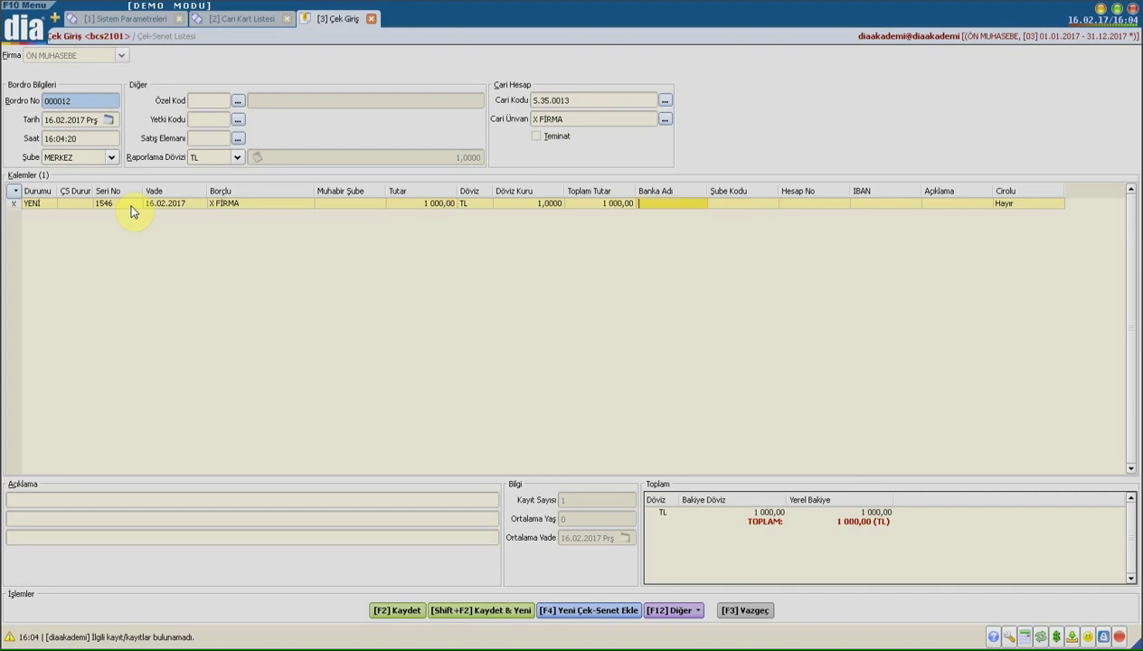
# Set the customer cheque's Banka Adı to GARANTİ and try to save the voucher
pyautogui.write('GARANTİ')
pyautogui.press('Return')
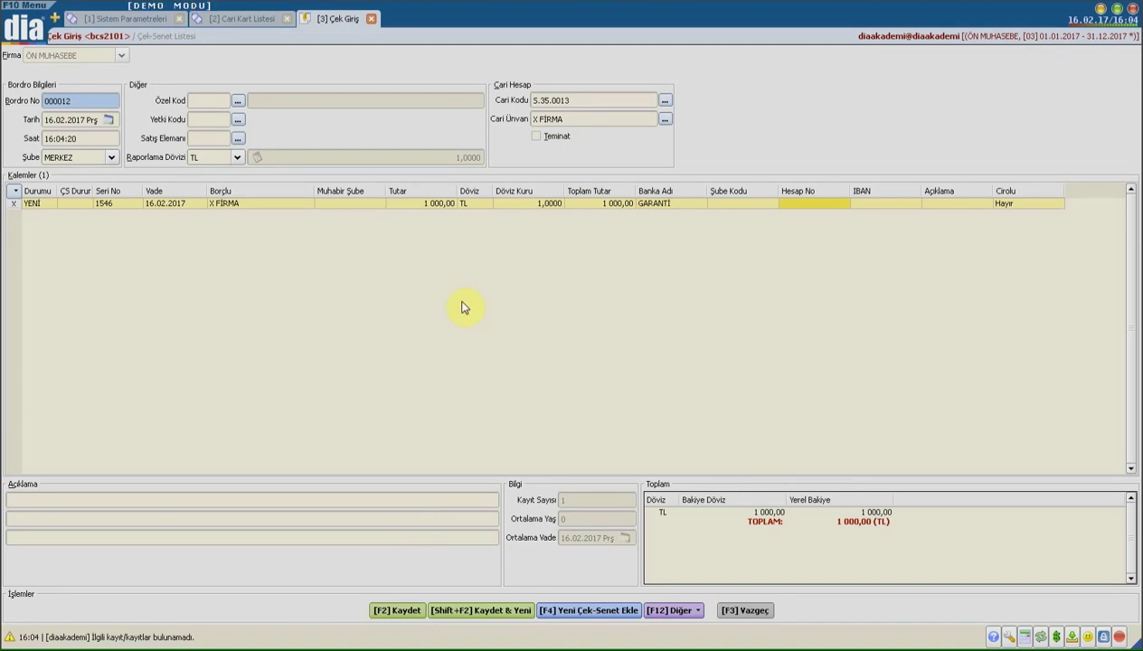
pyautogui.press('F2')
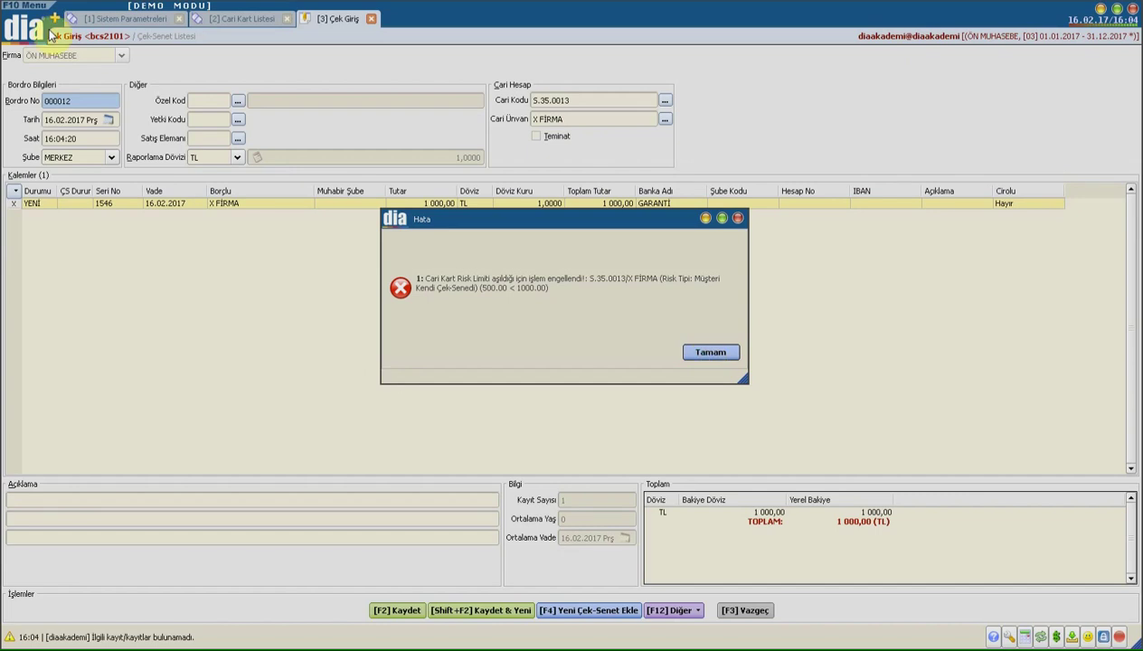
pyautogui.press('Return')
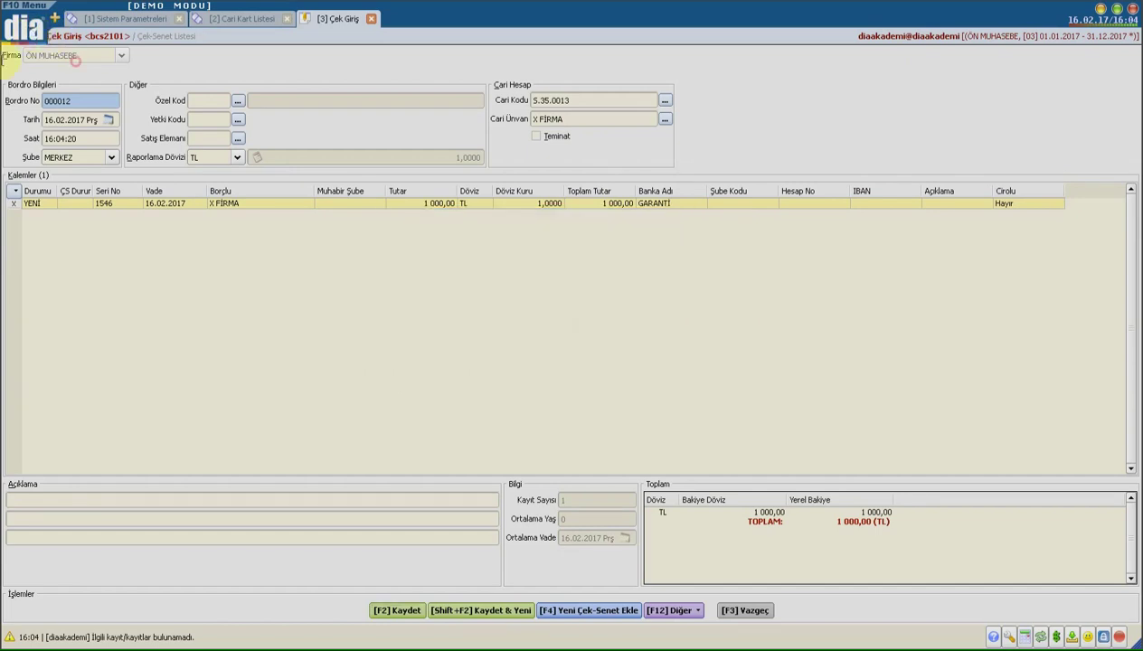
# Find and open Toplu Bilgi Güncelleme and set its Fiş Türü to CARİ HESAP KARTLARI
pyautogui.press('F10')
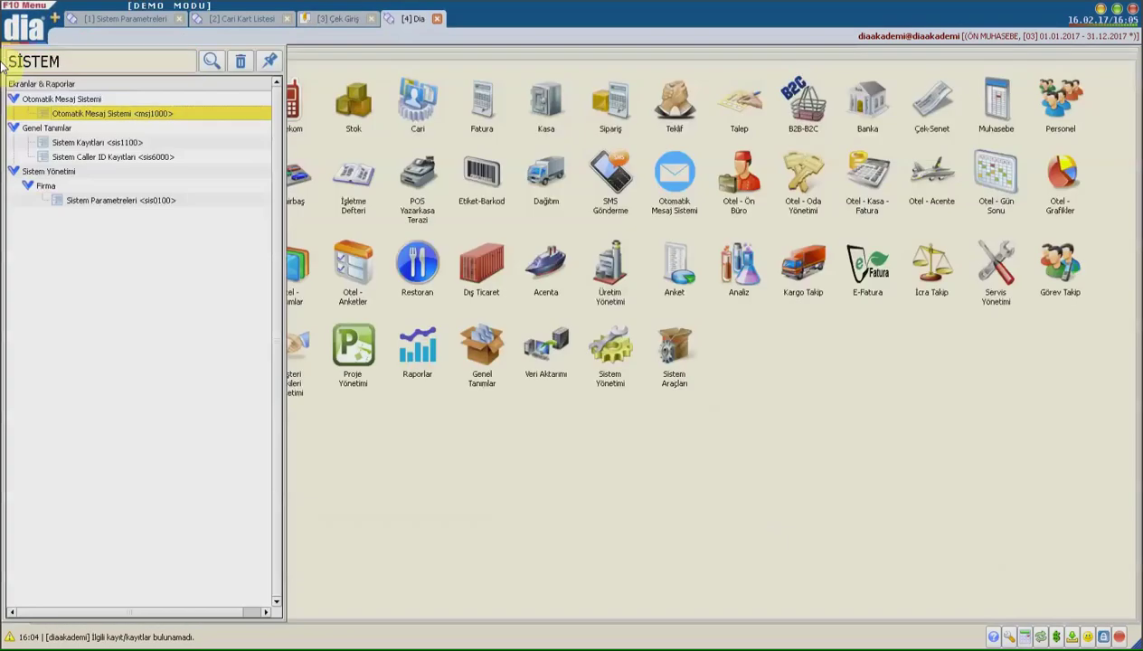
pyautogui.write('TOPLU')
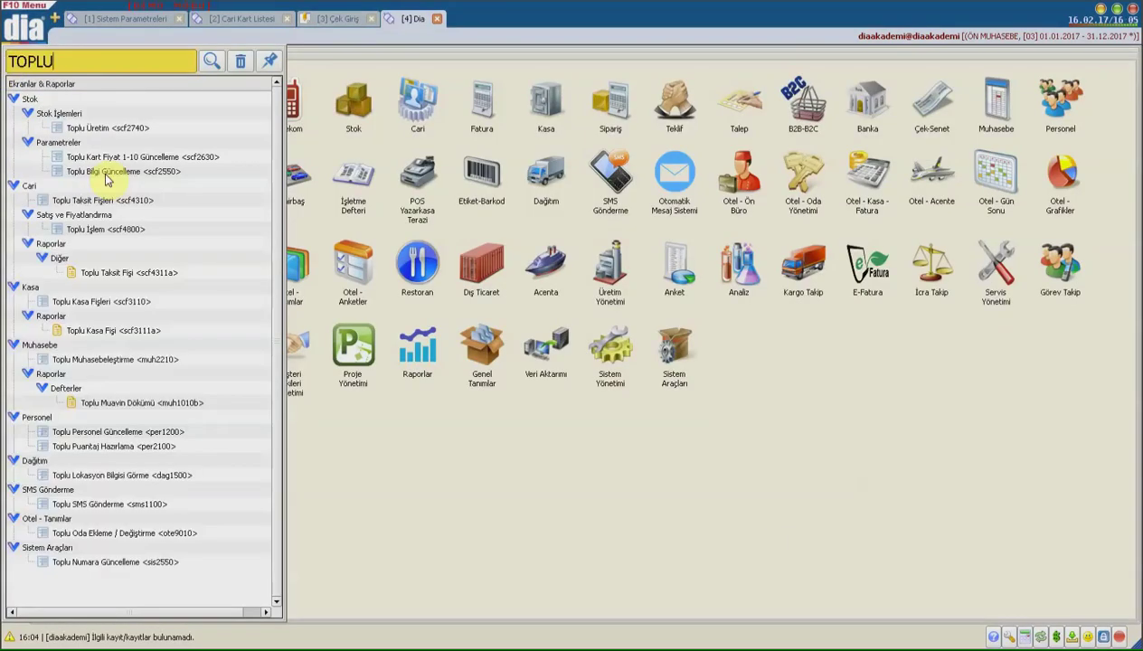
pyautogui.click(106, 172)
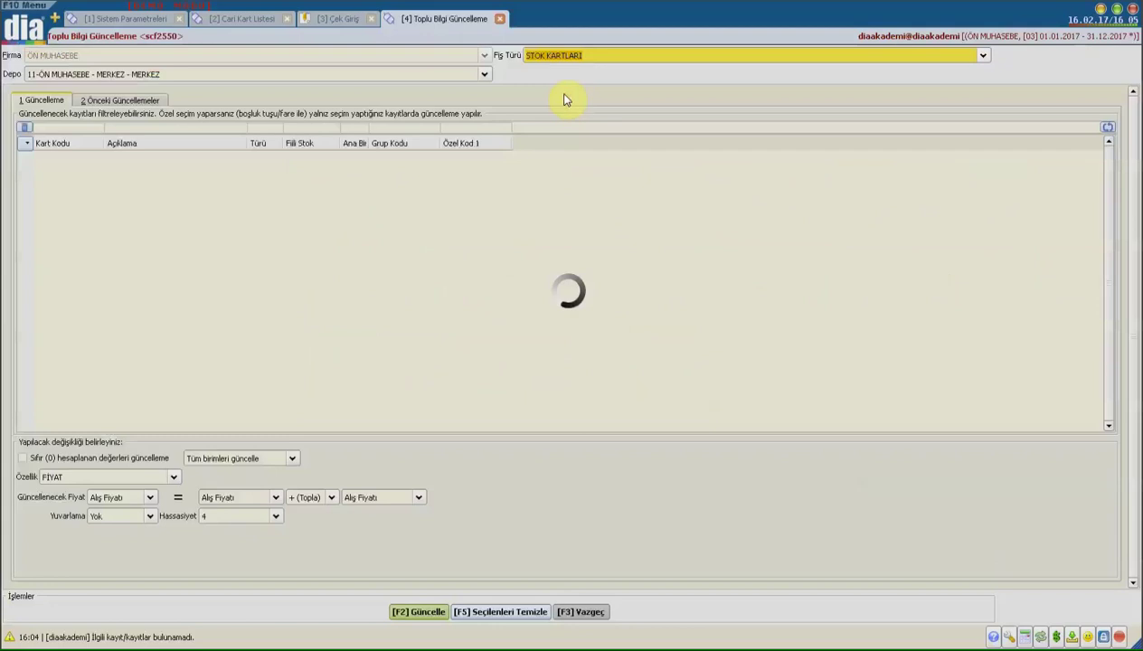
pyautogui.press('Down')
pyautogui.press('Down')
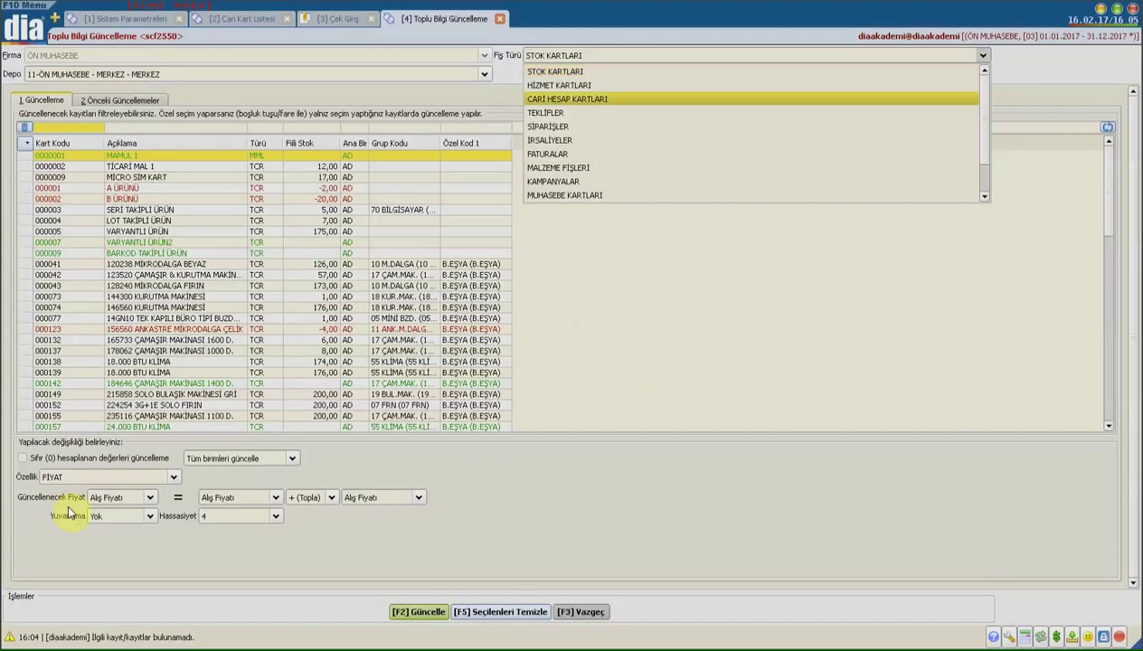
pyautogui.press('Return')
# Choose RİSK İŞLEMİ-1 as the Özellik for the bulk update of the account cards
pyautogui.click(69, 512)
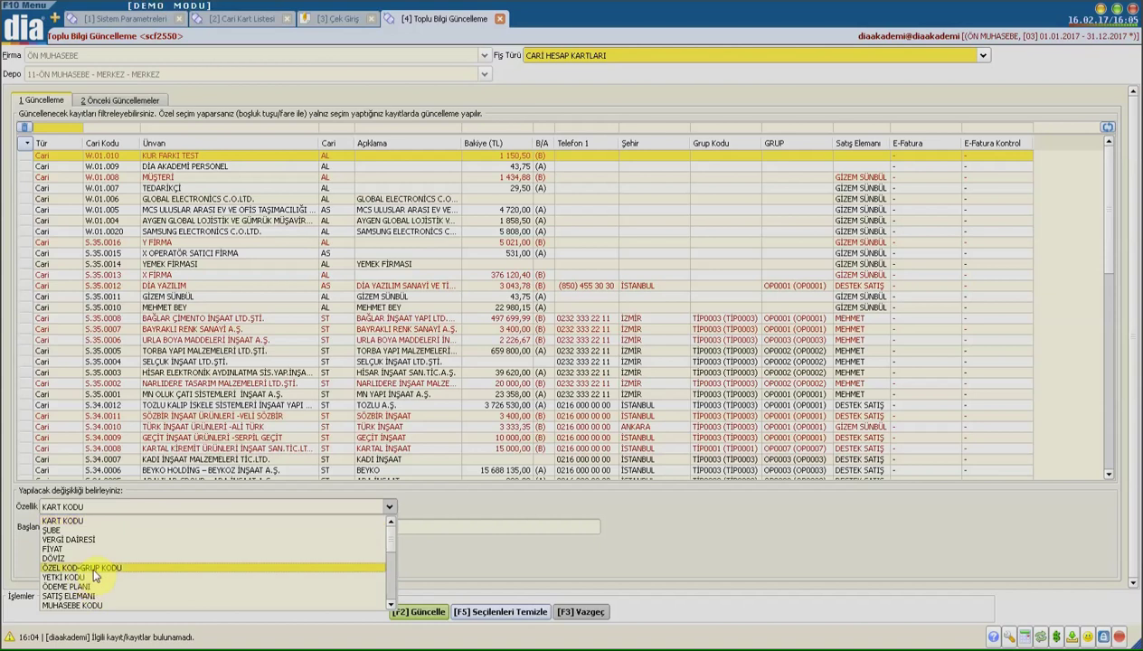
pyautogui.scroll(-3, 94, 565)
pyautogui.scroll(-1, 106, 509)
pyautogui.press('Down')
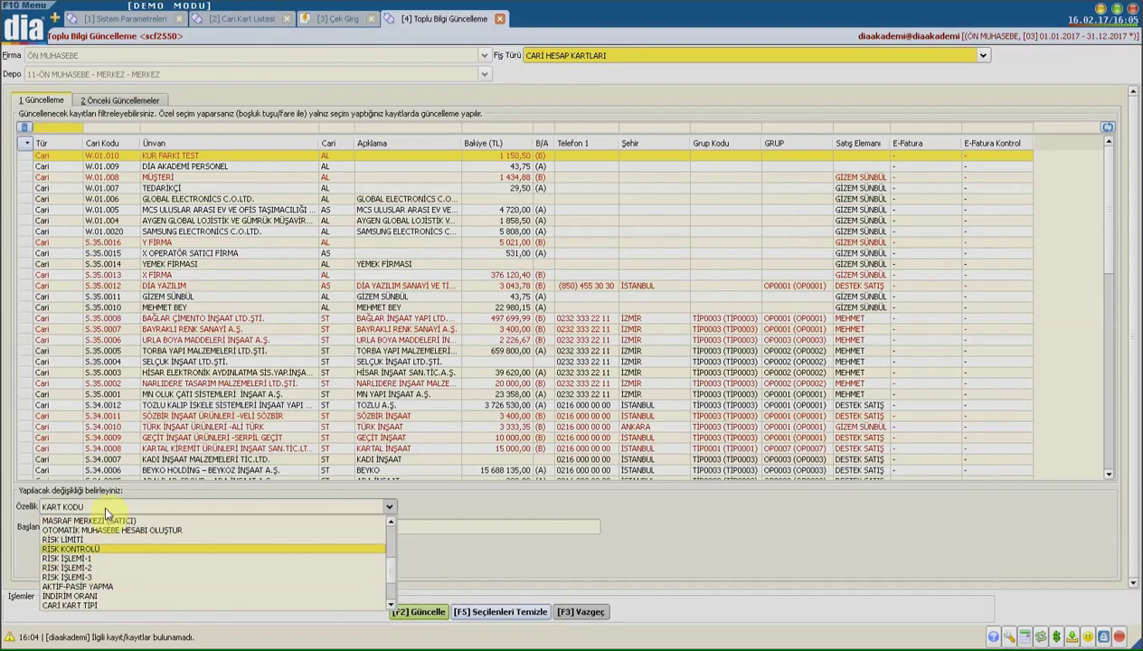
pyautogui.press('Down')
pyautogui.press('Down')
pyautogui.press('Up')
pyautogui.press('Return')
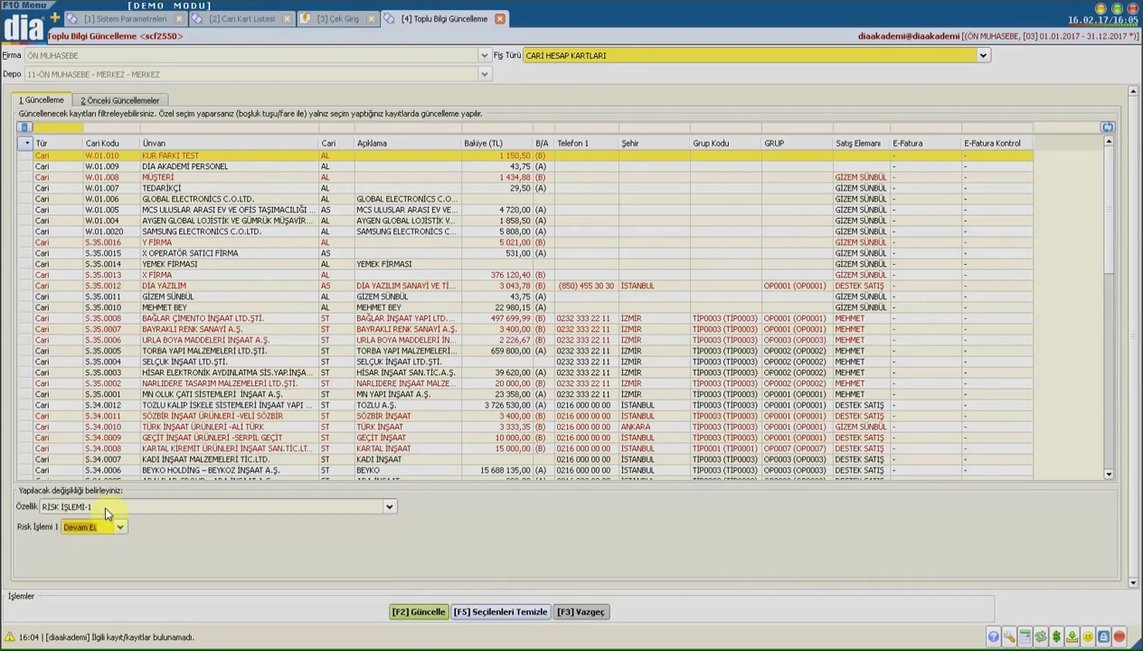
pyautogui.click(106, 509)
pyautogui.click(98, 555)
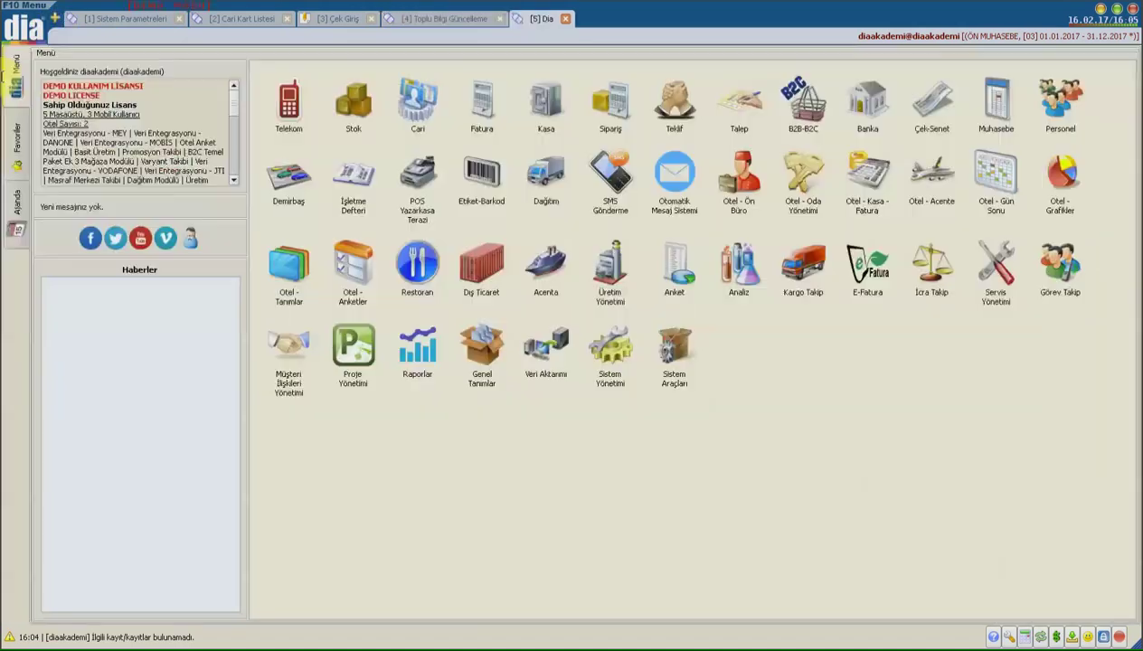
# Search the main menu for CARİ RİSK and open Cari Kart Risk Kontrol Raporu
pyautogui.moveTo(4, 77)
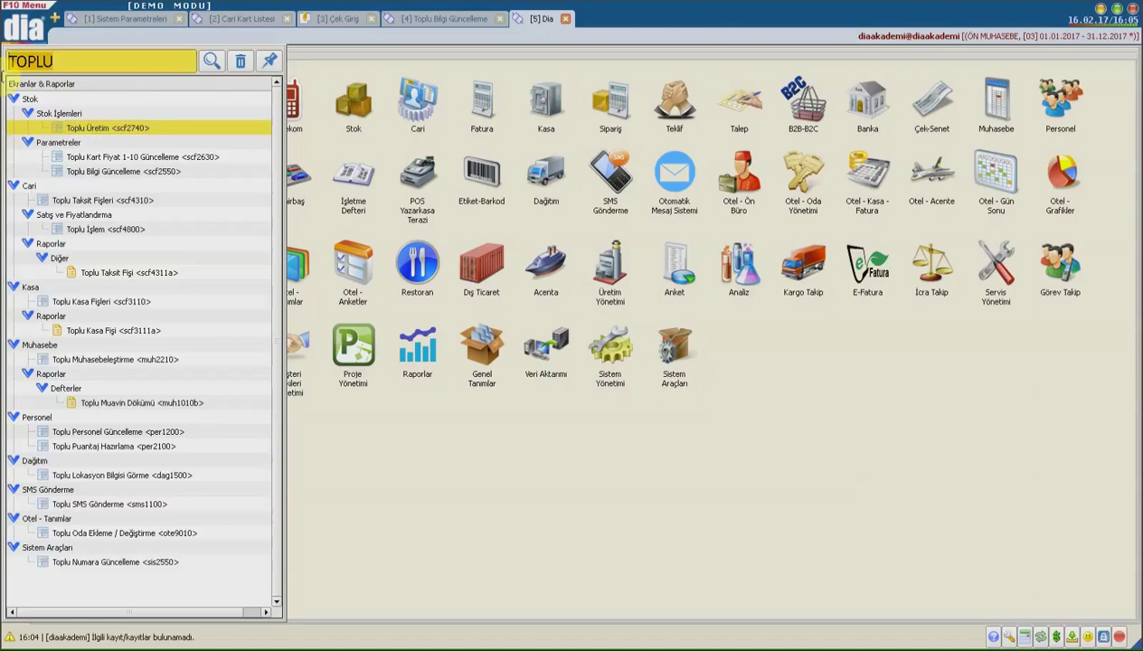
pyautogui.write('CARİ RİSK')
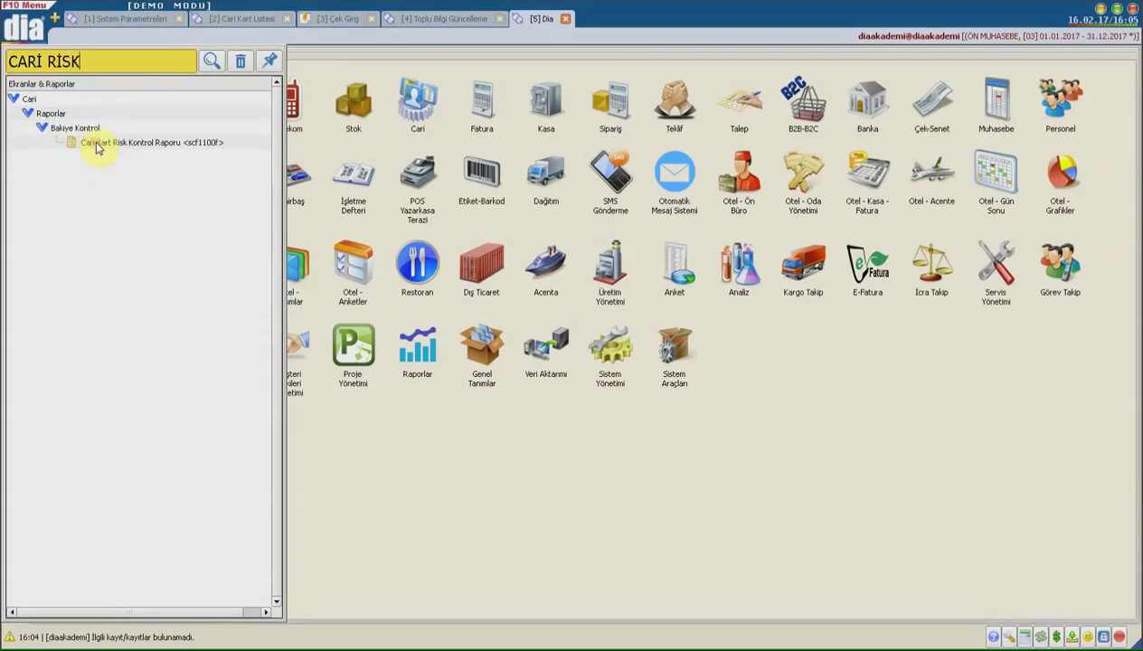
pyautogui.doubleClick(101, 143)
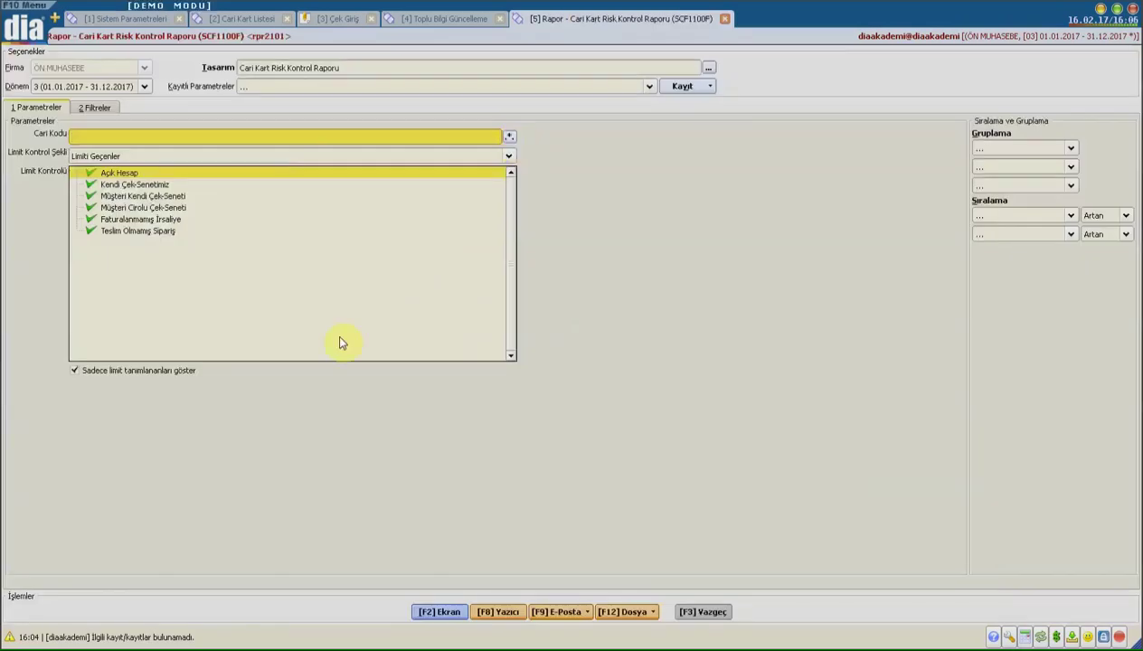
# Fill the report's Cari Kodu with X FİRMA and the six consecutive cards from TORBA YAPI MALZEMELERİ to TOZLU KALIP İSKELE
pyautogui.press('space')
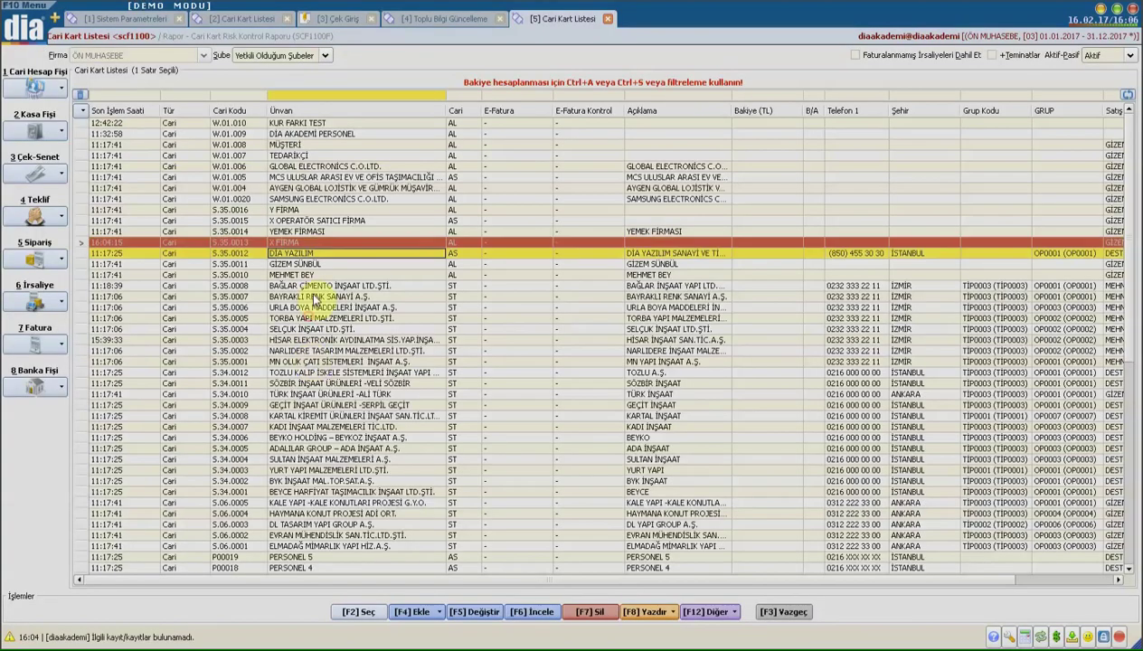
pyautogui.click(307, 318)
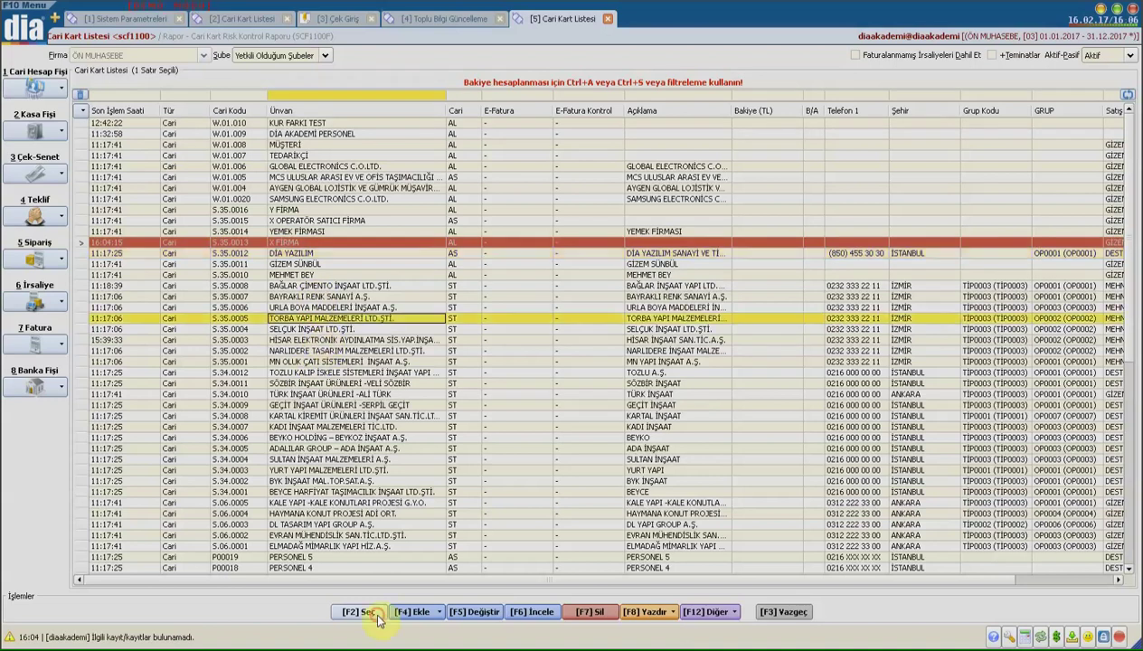
pyautogui.press('space')
pyautogui.press('space')
pyautogui.press('space')
pyautogui.press('space')
pyautogui.press('space')
pyautogui.press('space')
pyautogui.press('F2')
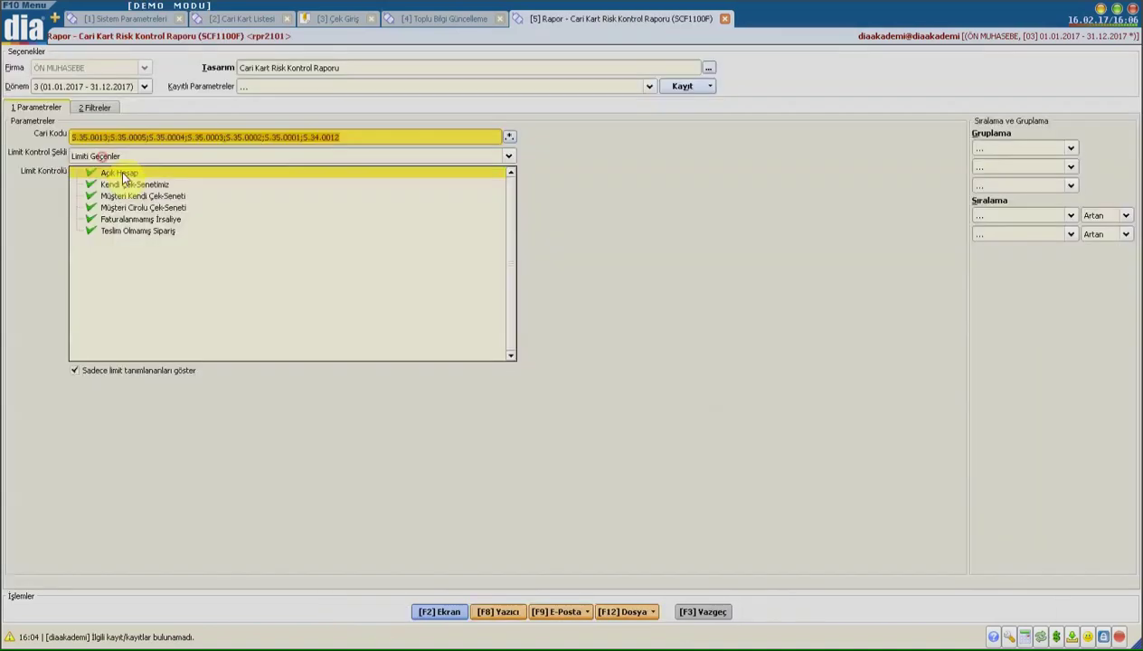
# Choose Limiti Geçenler as the Limit Kontrol Şekli, then exclude and re-include Müşteri Cirolu Çek-Seneti under Limit Kontrolü
pyautogui.click(122, 156)
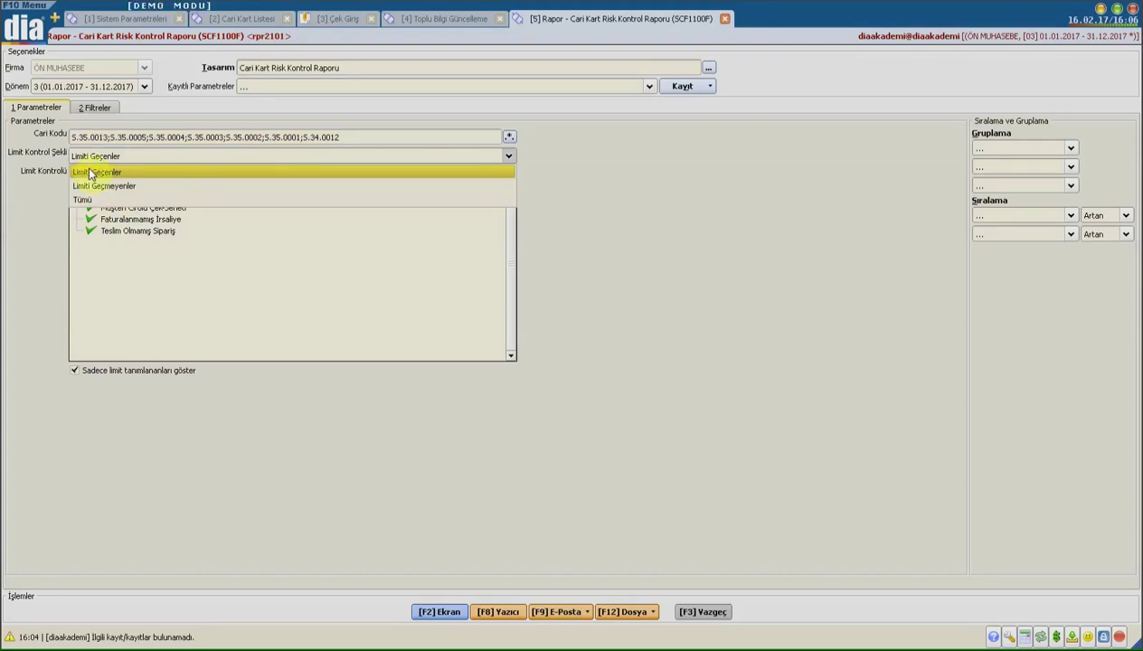
pyautogui.press('Return')
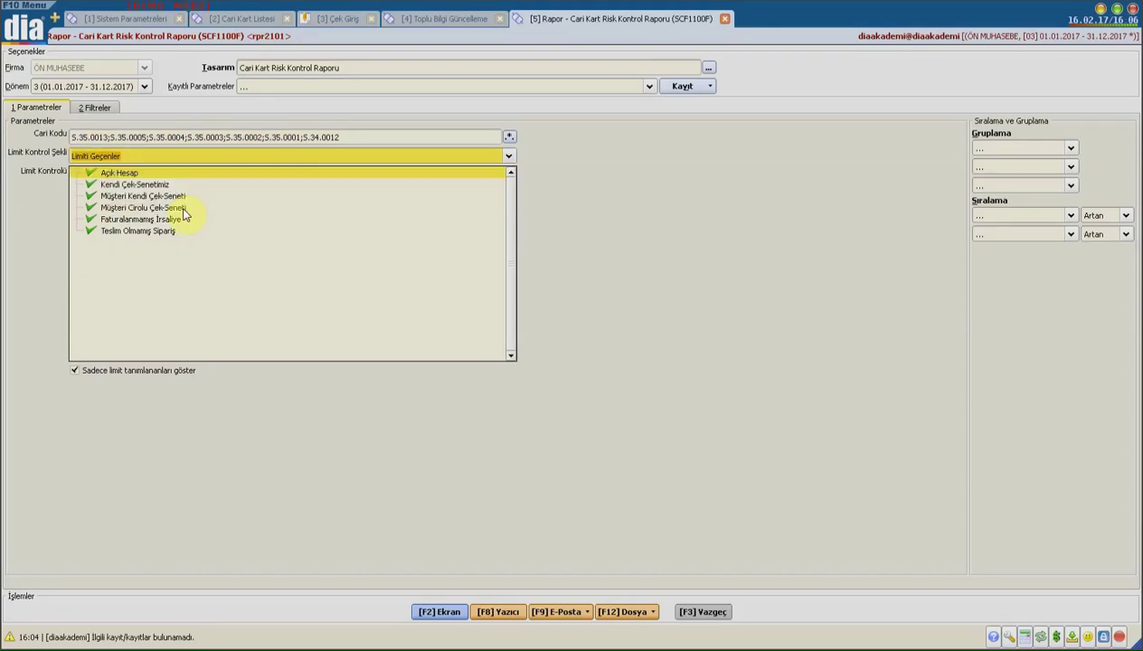
pyautogui.click(136, 211)
pyautogui.press('space')
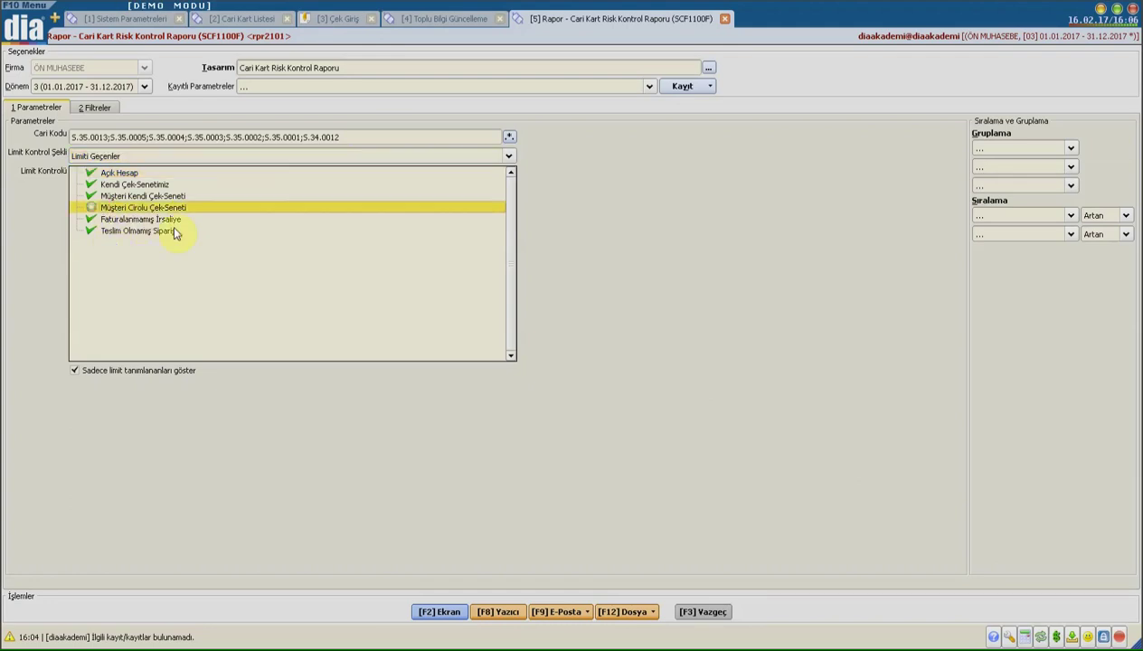
pyautogui.press('space')
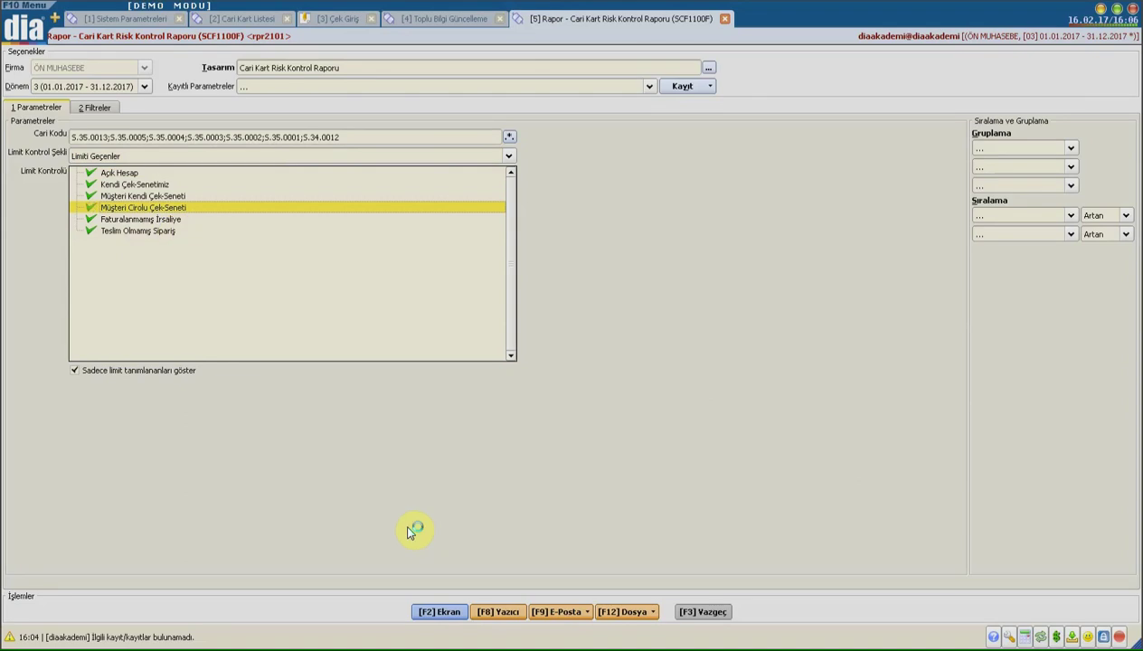